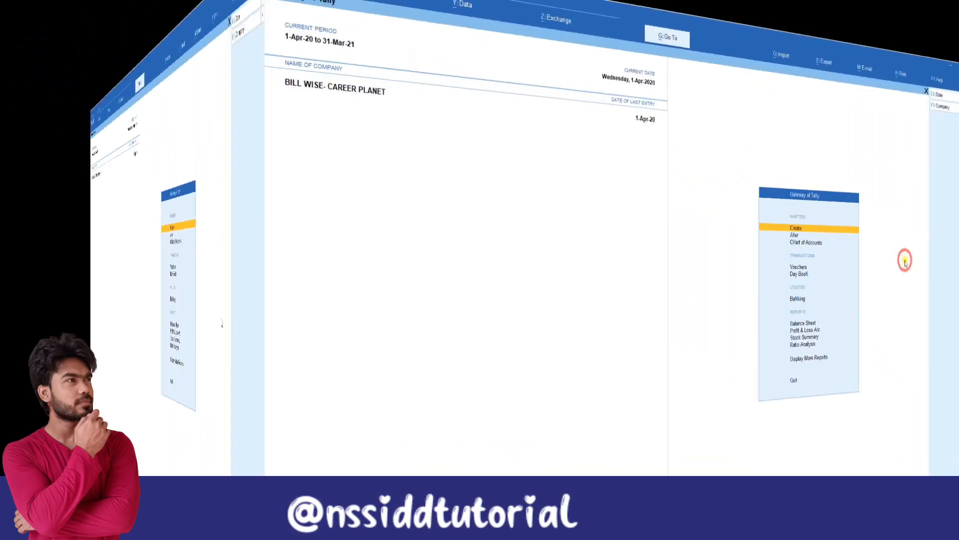
Step: Check in the company features whether bill-wise entry is enabled, leaving the settings as they are
{"action": "left_click", "coordinate": [812, 257]}
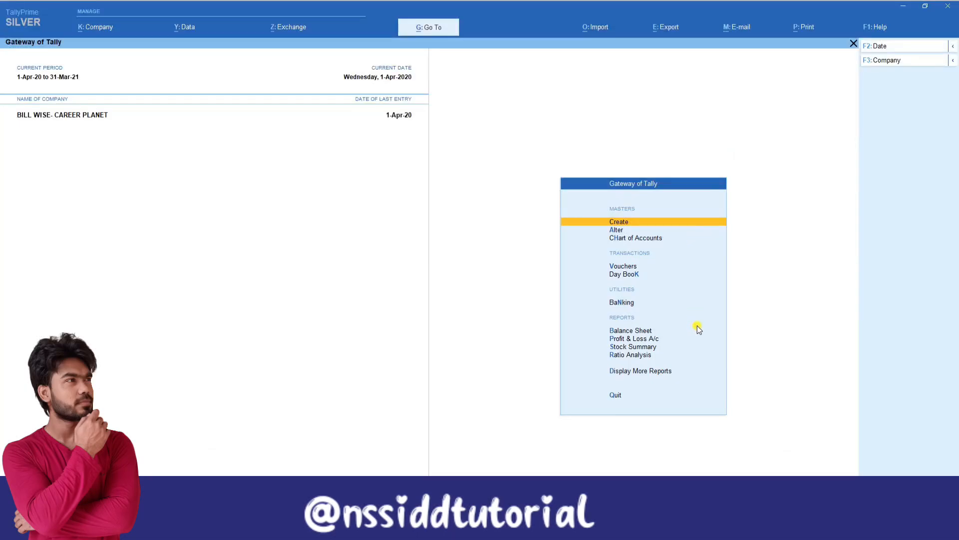
{"action": "key", "text": "F11"}
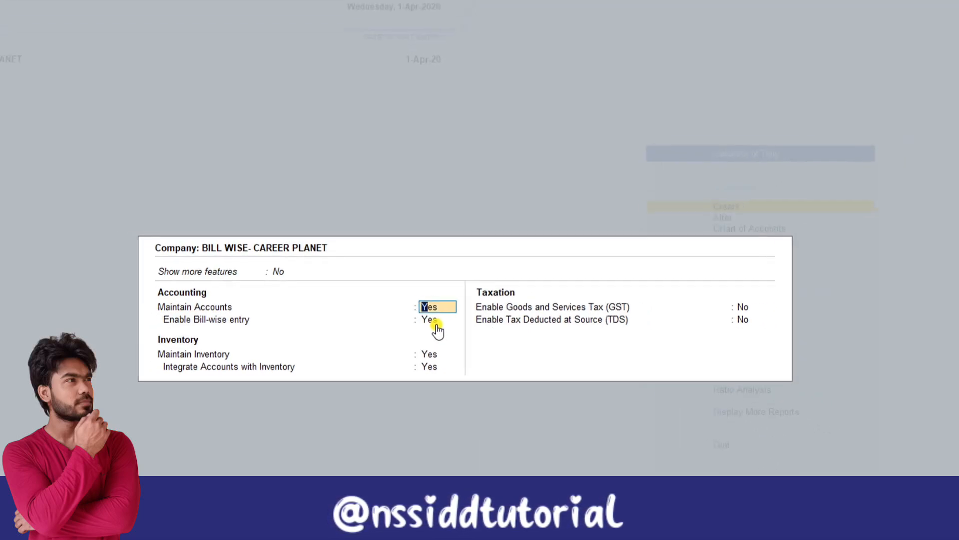
{"action": "key", "text": "Escape"}
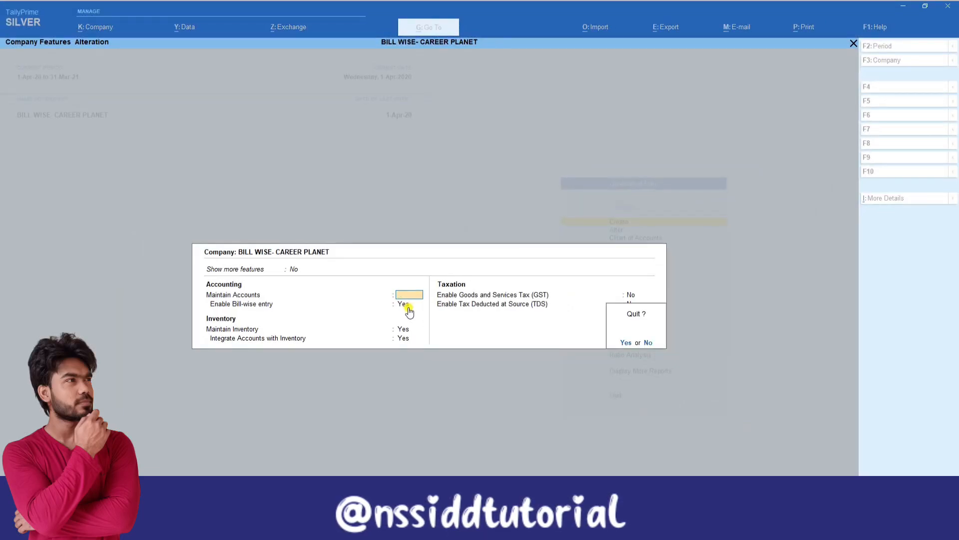
{"action": "key", "text": "y"}
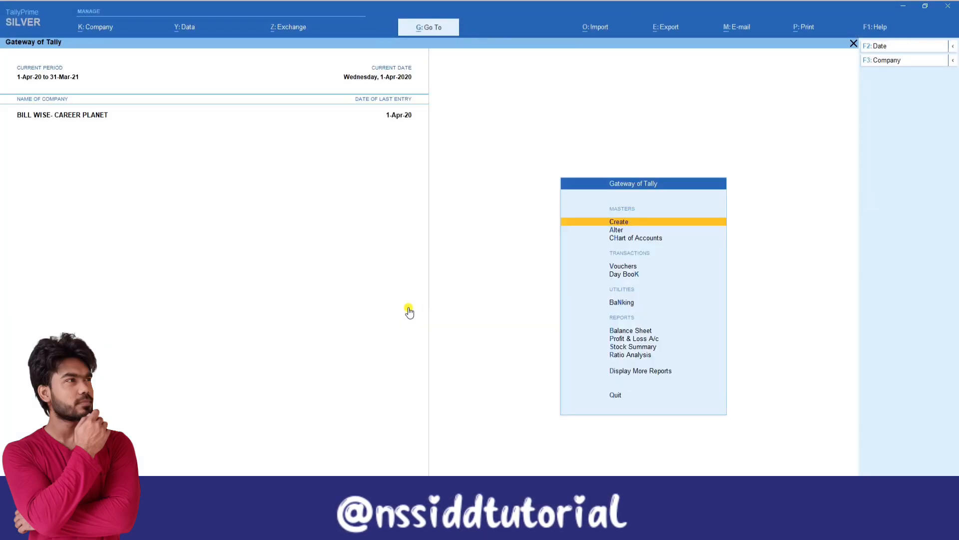
Step: Open the Nirmal & Co. ledger for alteration, check its Maintain balances bill-by-bill setting, and accept the ledger
{"action": "key", "text": "Down"}
{"action": "key", "text": "Return"}
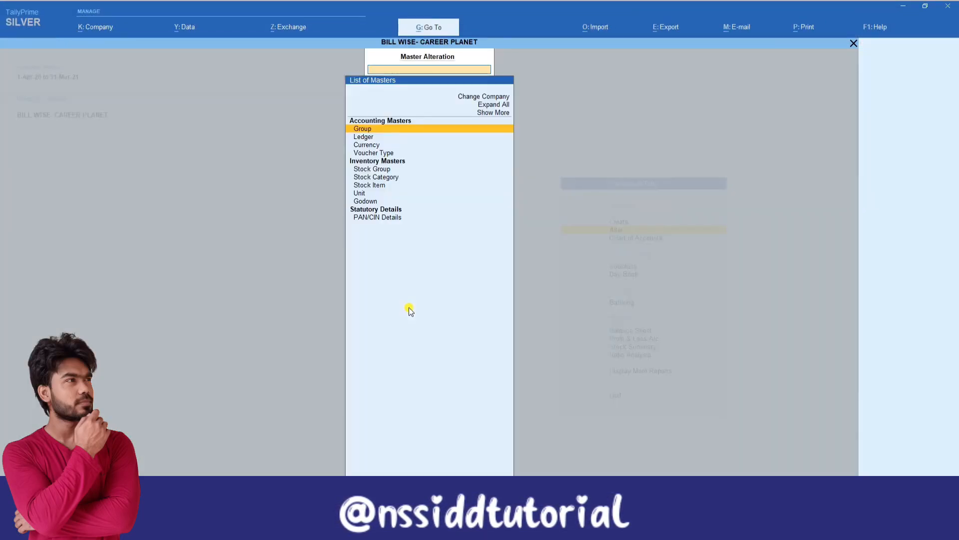
{"action": "key", "text": "Down"}
{"action": "key", "text": "Return"}
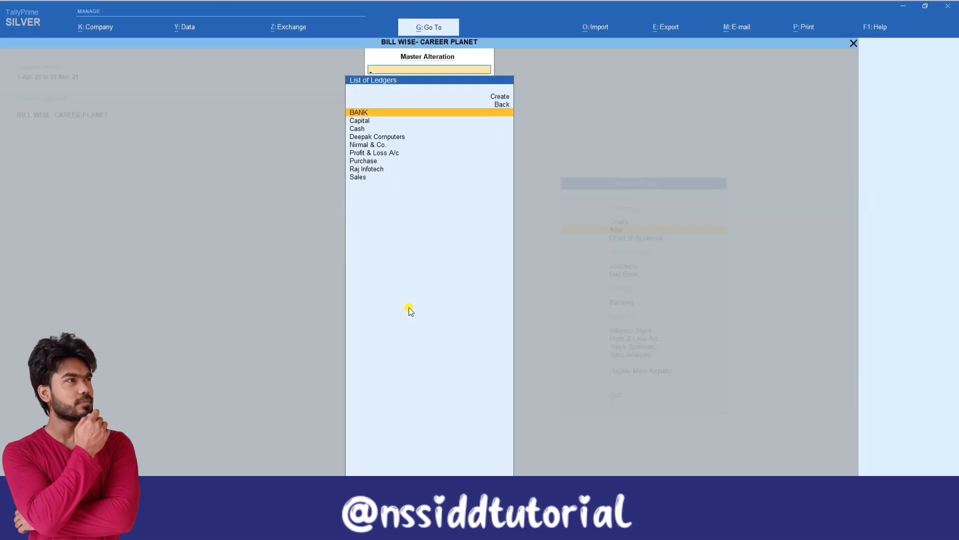
{"action": "key", "text": "Down"}
{"action": "key", "text": "Down"}
{"action": "key", "text": "Down"}
{"action": "key", "text": "Down"}
{"action": "key", "text": "Return"}
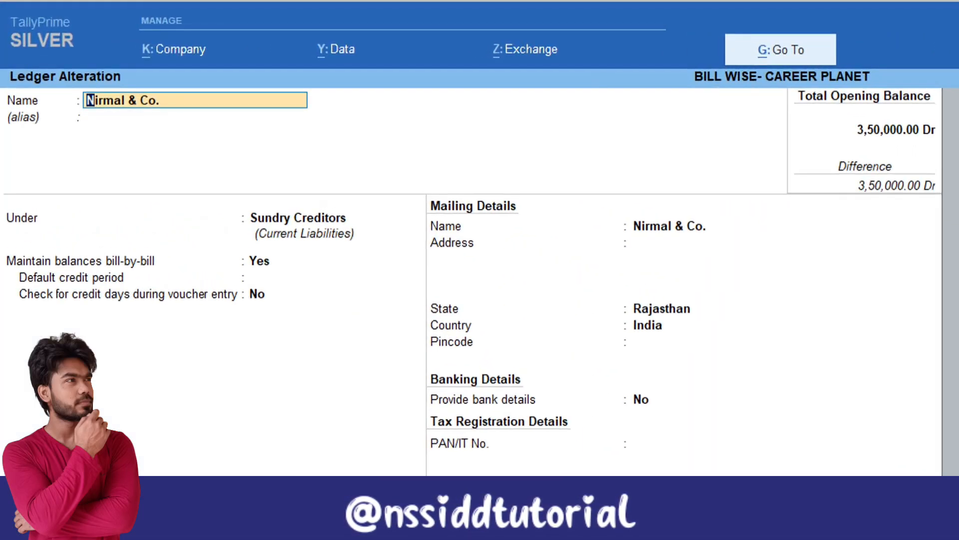
{"action": "key", "text": "Return"}
{"action": "key", "text": "Return"}
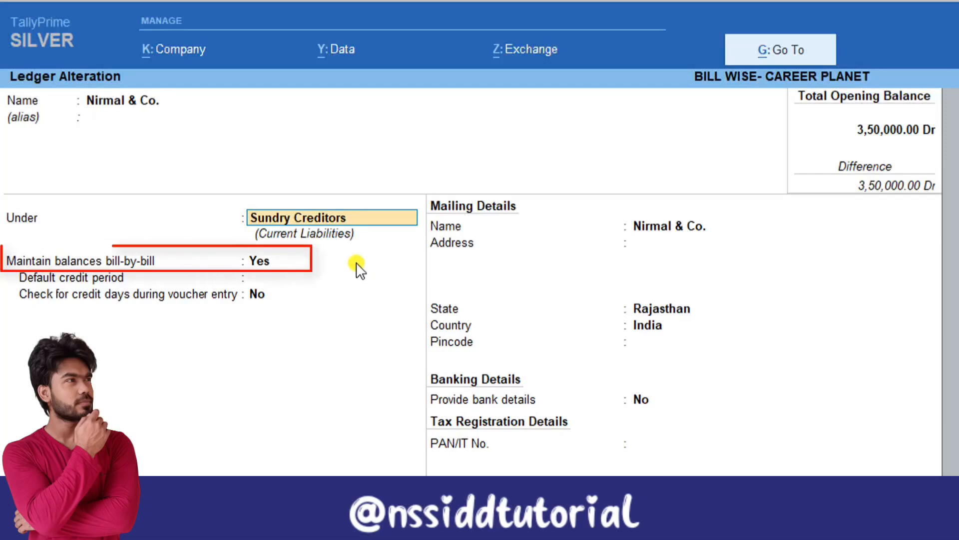
{"action": "left_click", "coordinate": [264, 261]}
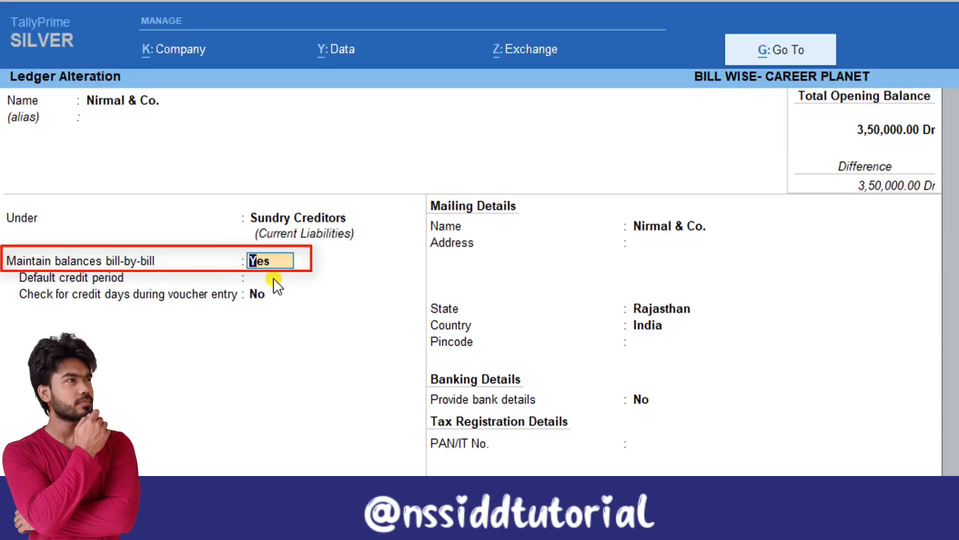
{"action": "key", "text": "ctrl+a"}
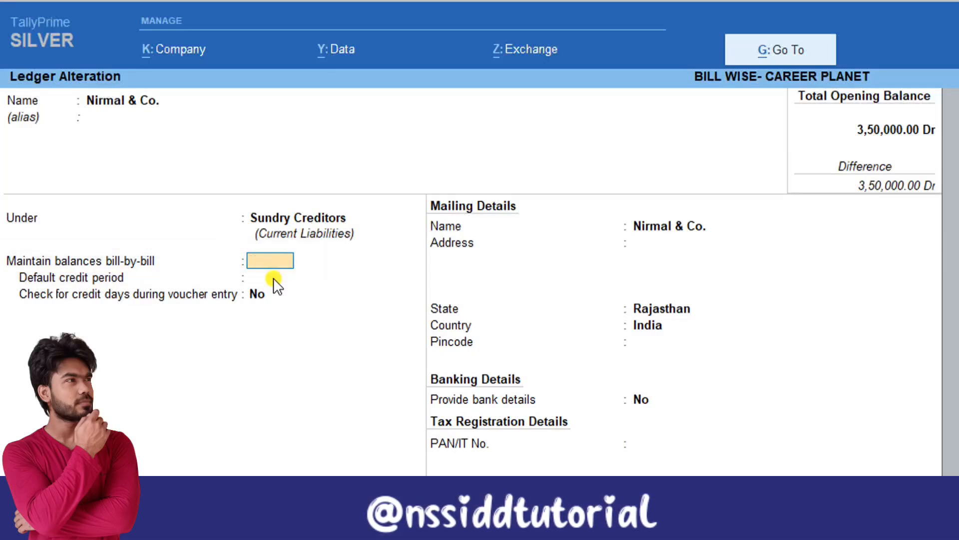
Step: Check the bill-by-bill setting of the Raj Infotech ledger and return to the Gateway of Tally
{"action": "key", "text": "Down"}
{"action": "key", "text": "Down"}
{"action": "key", "text": "Down"}
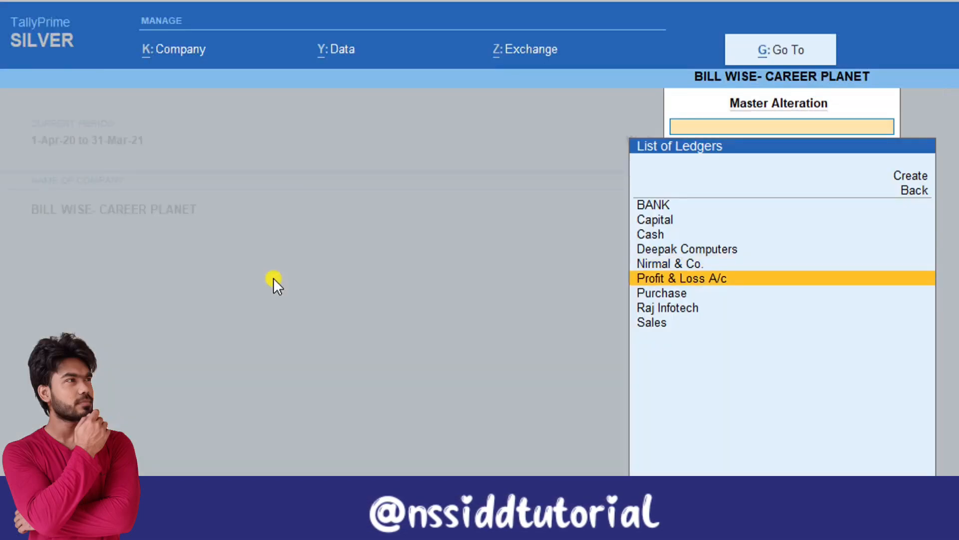
{"action": "key", "text": "Return"}
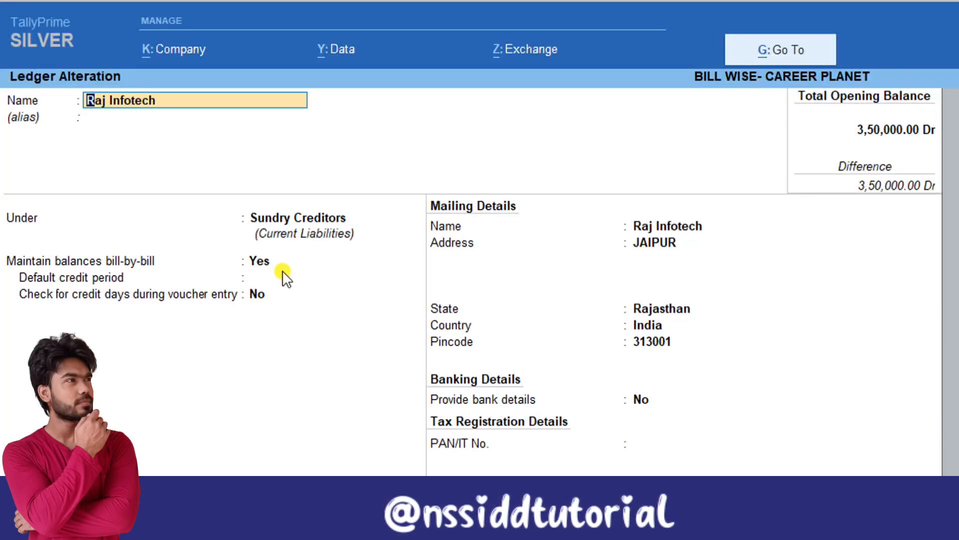
{"action": "key", "text": "Escape"}
{"action": "key", "text": "Escape"}
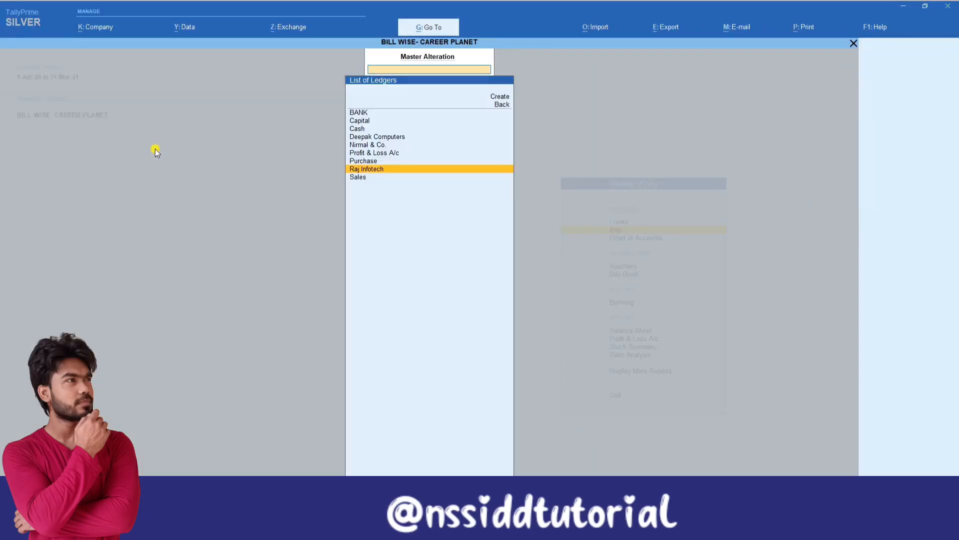
{"action": "key", "text": "Escape"}
{"action": "key", "text": "Escape"}
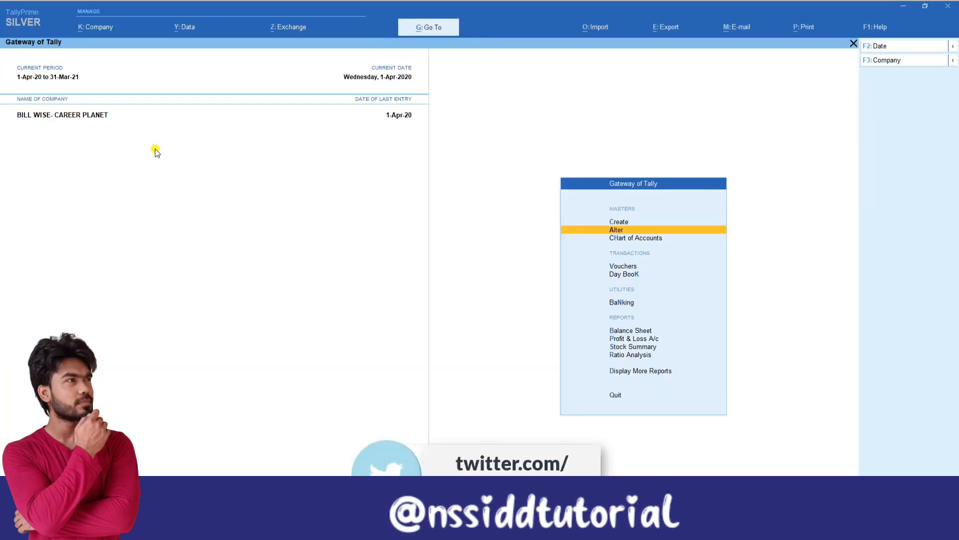
Step: Start a purchase voucher with supplier invoice number 101 dated 1-Apr-20
{"action": "key", "text": "Down"}
{"action": "key", "text": "Down"}
{"action": "key", "text": "Return"}
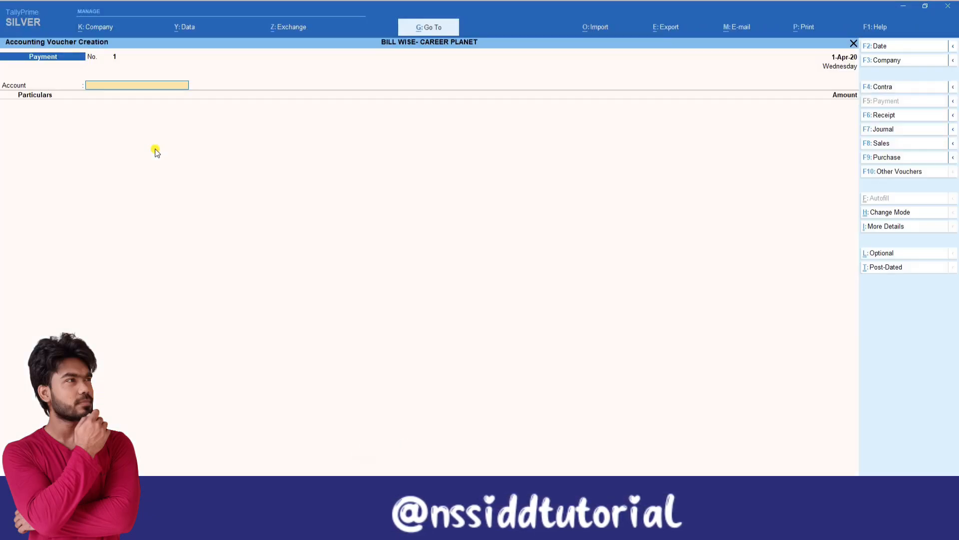
{"action": "left_click", "coordinate": [886, 157]}
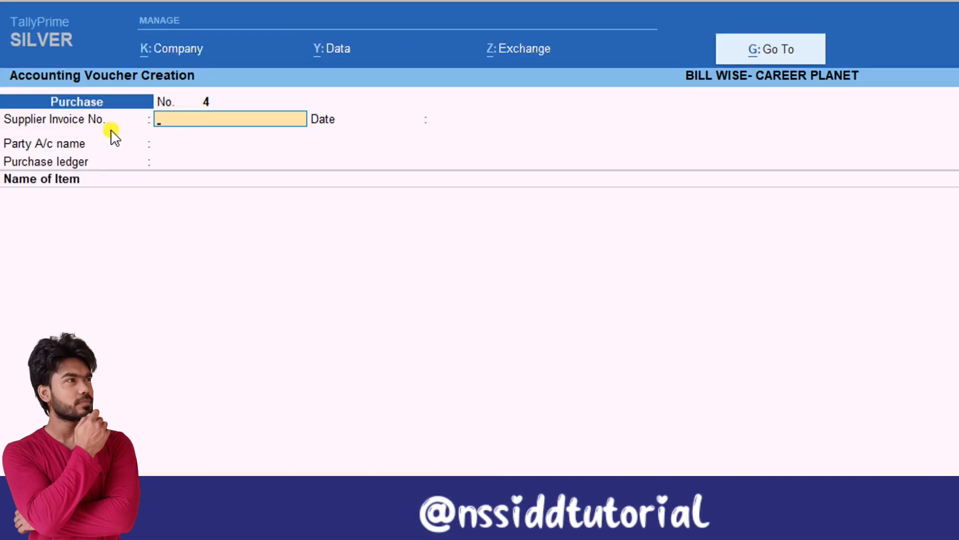
{"action": "type", "text": "0"}
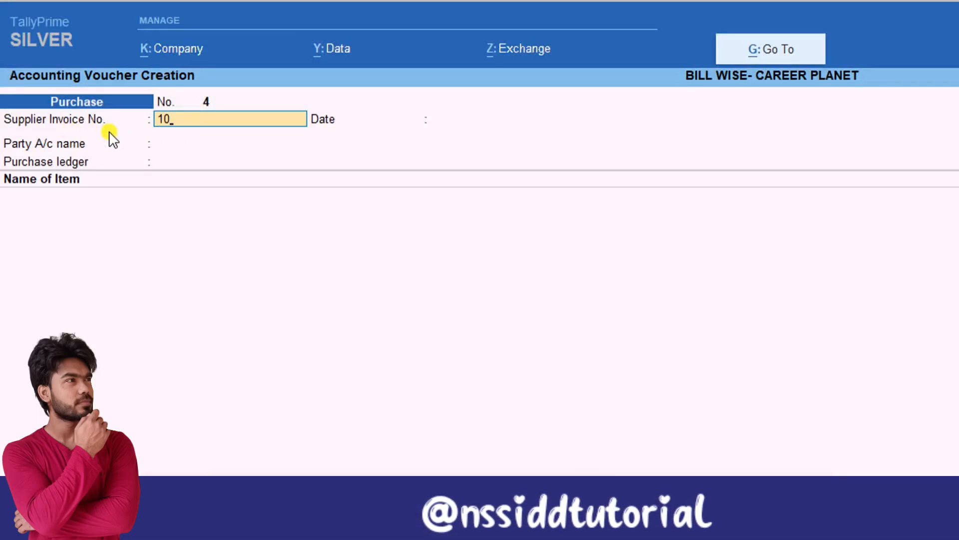
{"action": "type", "text": "1"}
{"action": "key", "text": "Return"}
{"action": "key", "text": "Return"}
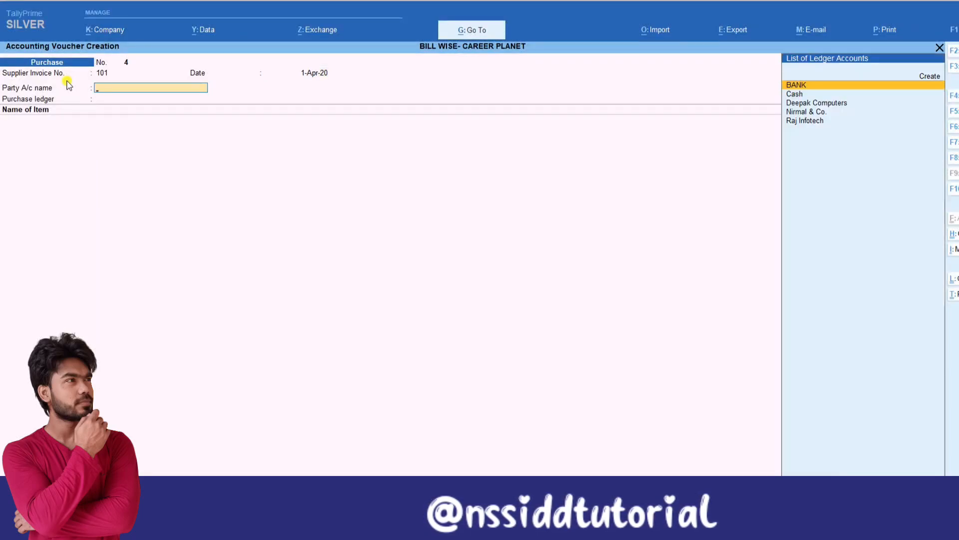
Step: Set the voucher's party account to Raj Infotech and its purchase ledger to Purchase
{"action": "key", "text": "Down"}
{"action": "key", "text": "Down"}
{"action": "key", "text": "Down"}
{"action": "key", "text": "Down"}
{"action": "key", "text": "Return"}
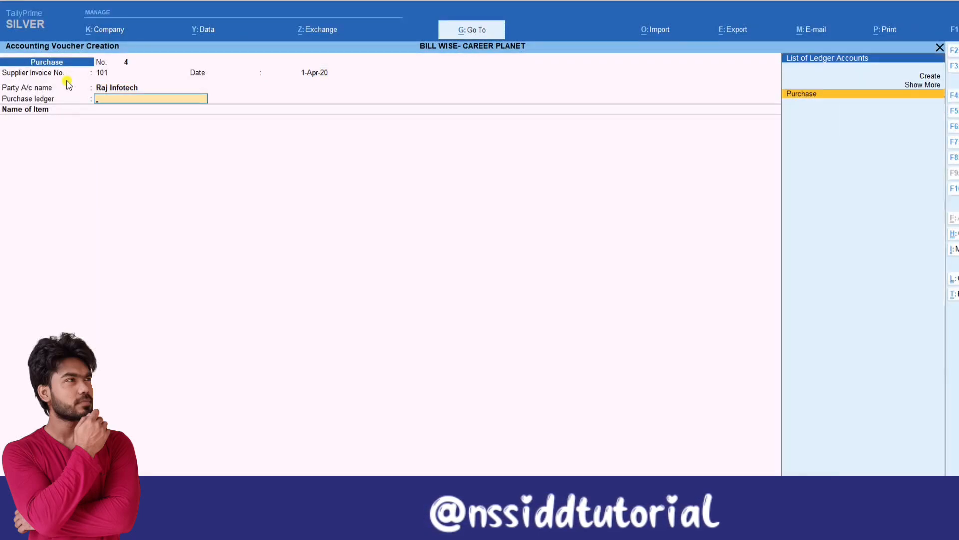
{"action": "key", "text": "Return"}
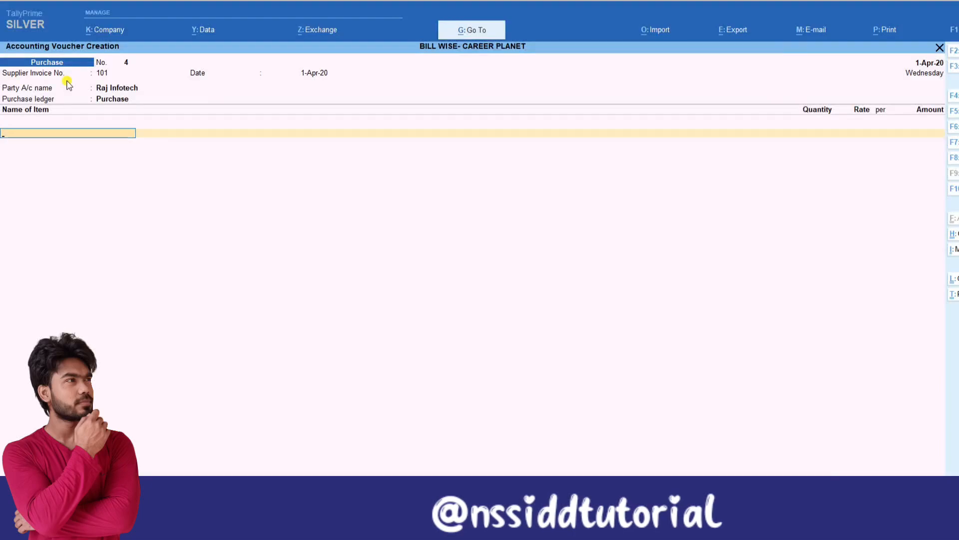
Step: Add 10 Nos. of Lg Monitor to the In-Store godown at a rate of 4,000 and finish the item list
{"action": "key", "text": "Down"}
{"action": "key", "text": "Return"}
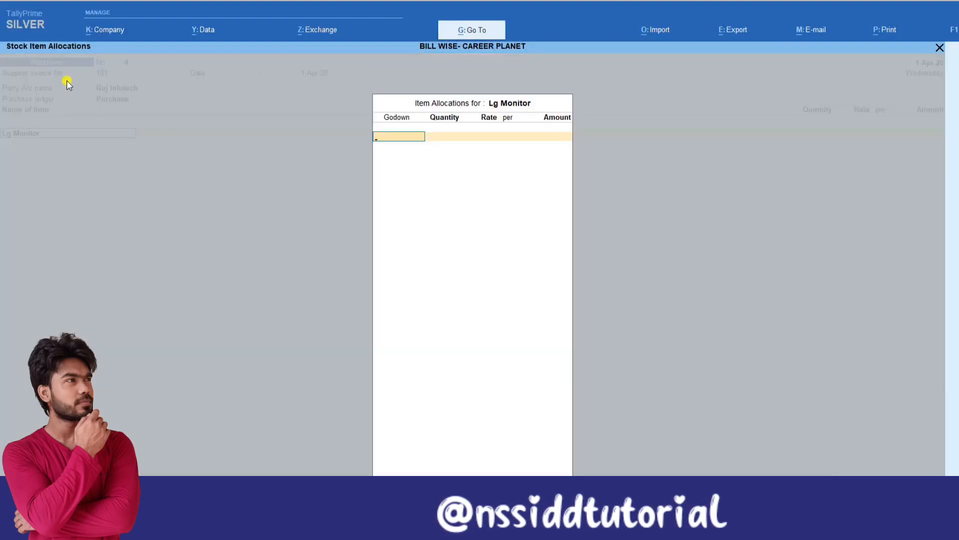
{"action": "key", "text": "Down"}
{"action": "key", "text": "Down"}
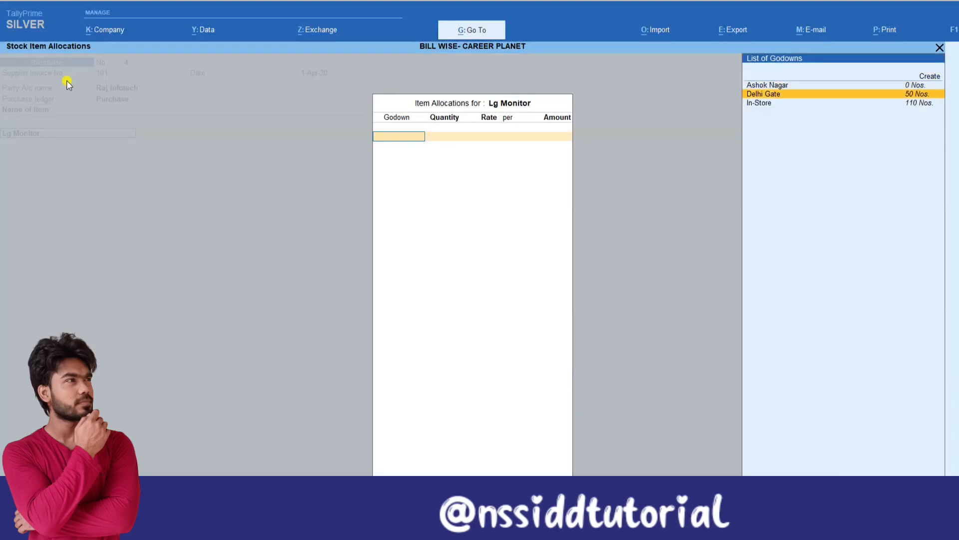
{"action": "key", "text": "Return"}
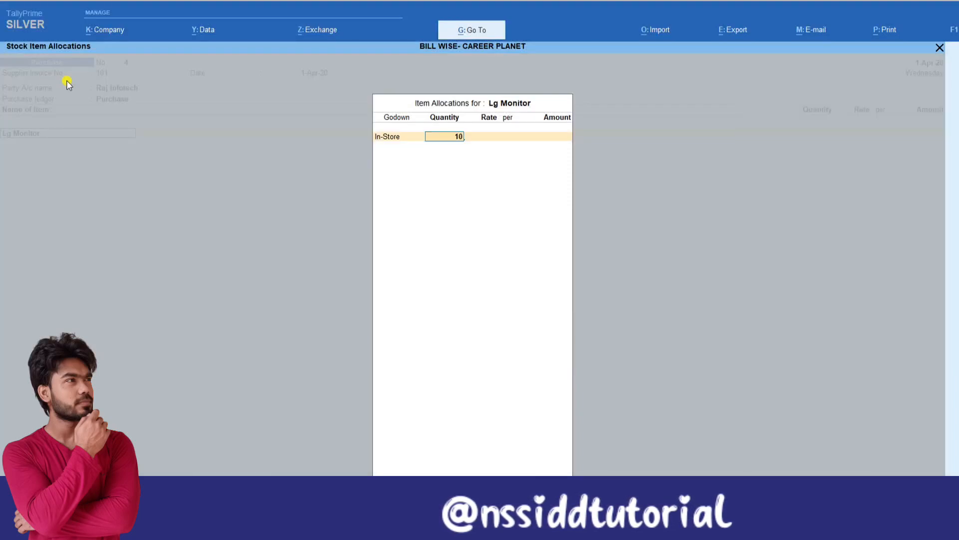
{"action": "key", "text": "Return"}
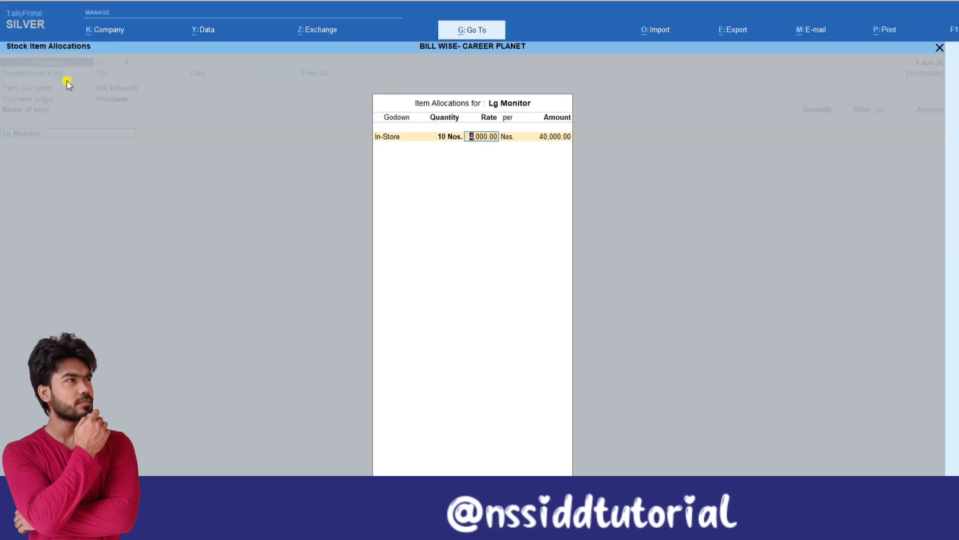
{"action": "key", "text": "Return"}
{"action": "key", "text": "Return"}
{"action": "key", "text": "Return"}
{"action": "key", "text": "Return"}
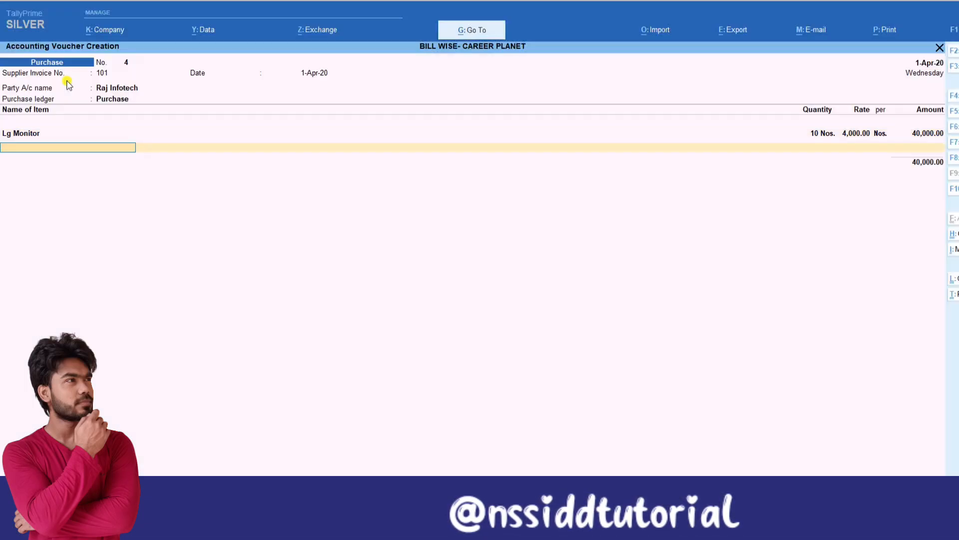
{"action": "key", "text": "Return"}
{"action": "key", "text": "Return"}
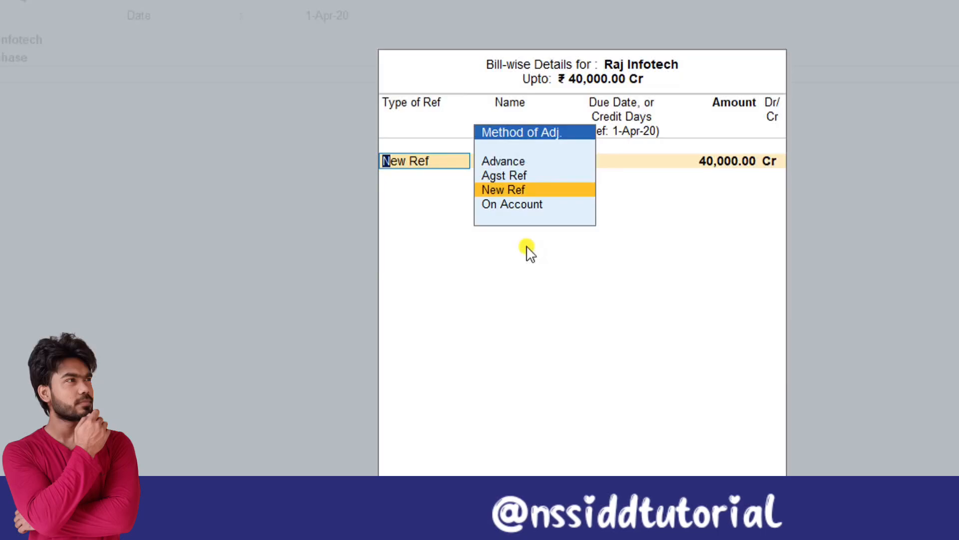
Step: Leave the bill-wise details and check the purchase voucher configuration for the default bill-wise allocation option
{"action": "key", "text": "BackSpace"}
{"action": "key", "text": "Escape"}
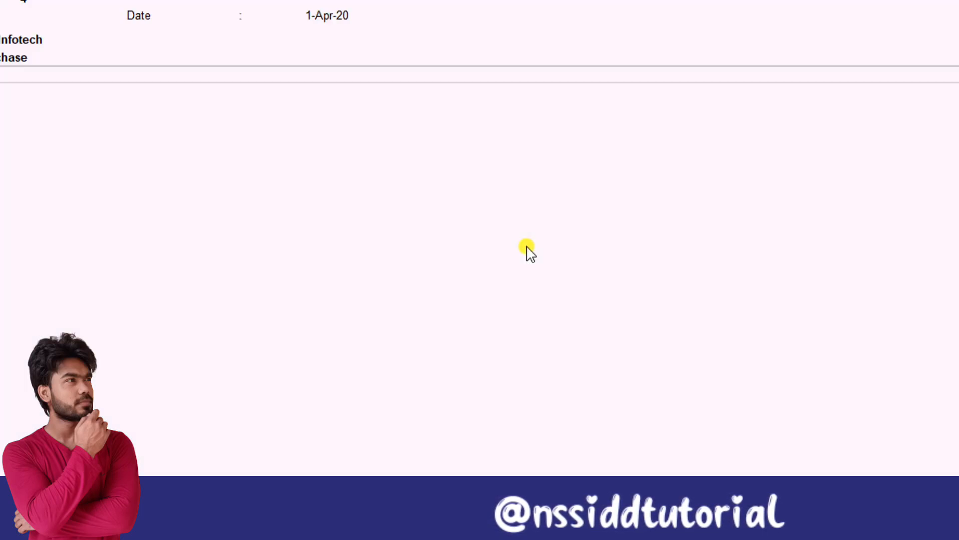
{"action": "key", "text": "F12"}
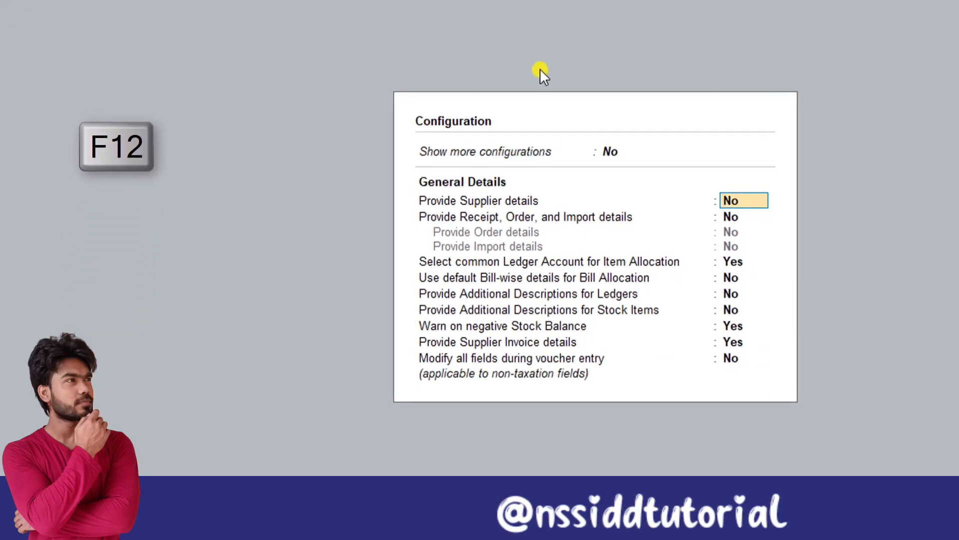
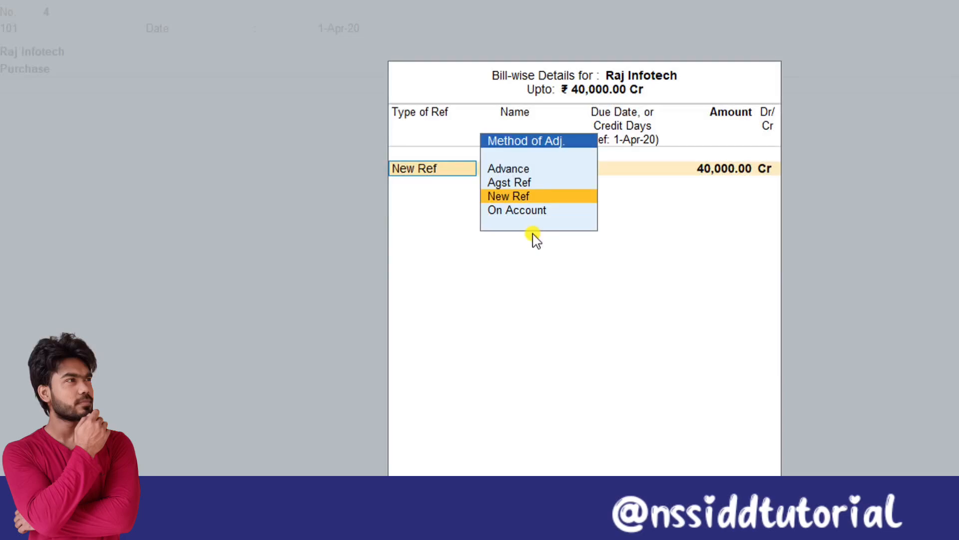
Step: Go through the adjustment methods Agst Ref, Advance and On Account in Raj Infotech's bill-wise details
{"action": "left_click", "coordinate": [528, 182]}
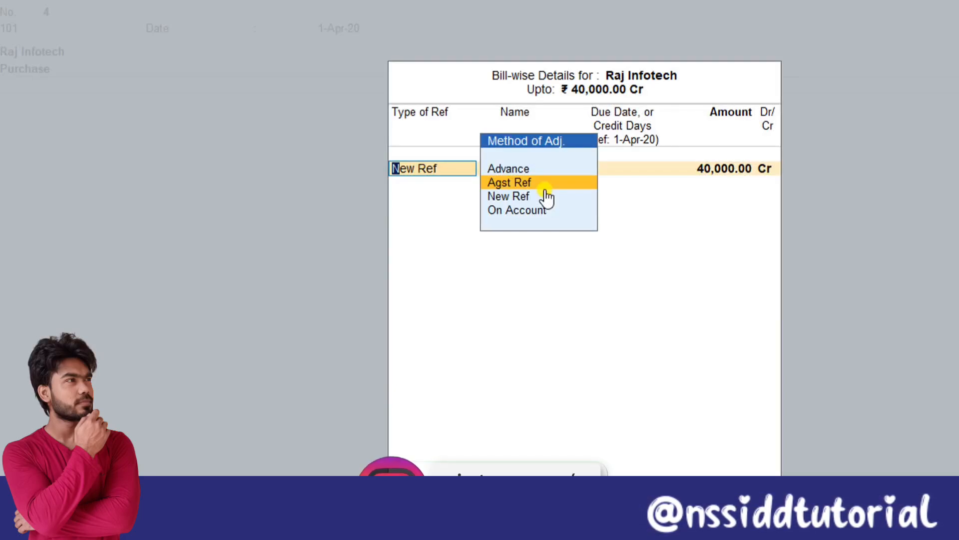
{"action": "key", "text": "Up"}
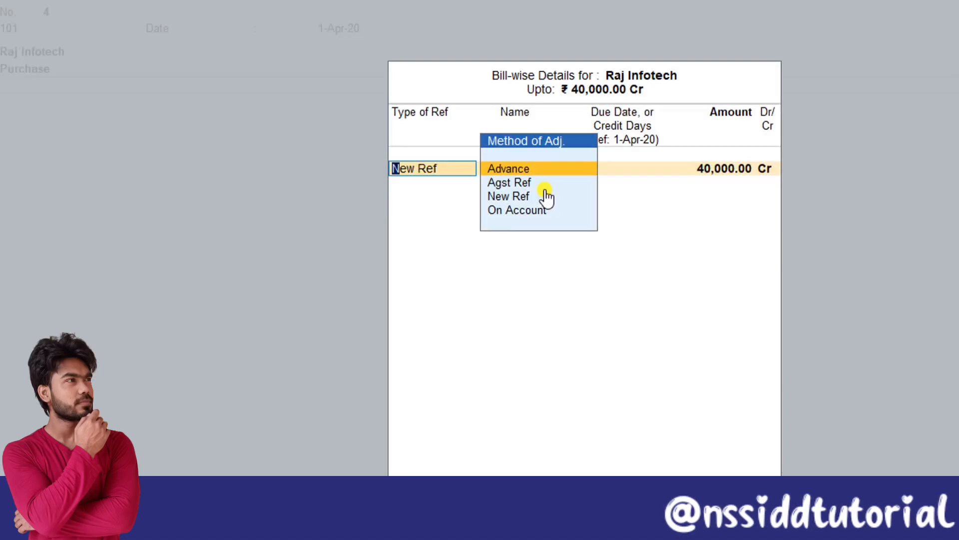
{"action": "key", "text": "Down"}
{"action": "key", "text": "Down"}
{"action": "key", "text": "Down"}
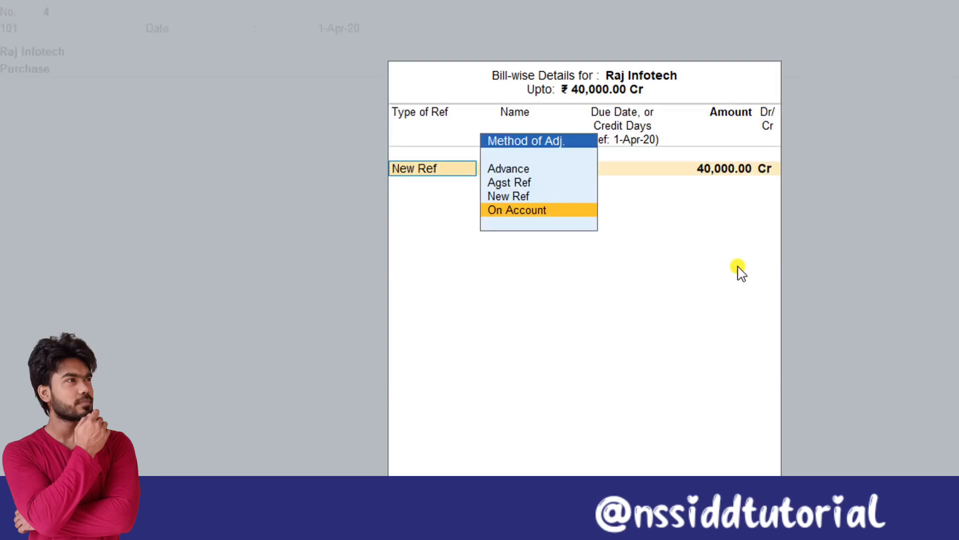
Step: Allocate the 40,000.00 Cr for Raj Infotech as a New Ref named 101 and save the purchase voucher
{"action": "key", "text": "Up"}
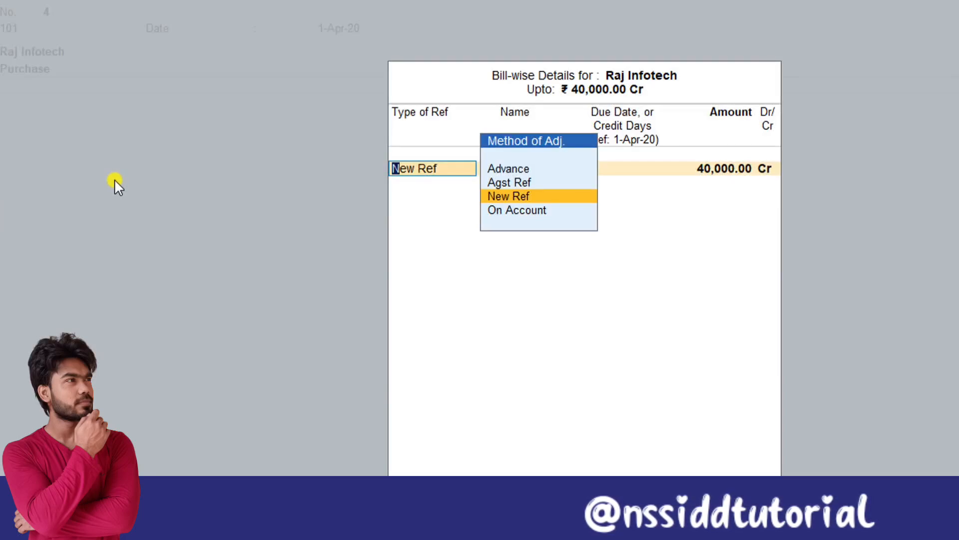
{"action": "key", "text": "Return"}
{"action": "key", "text": "Return"}
{"action": "key", "text": "Return"}
{"action": "key", "text": "Return"}
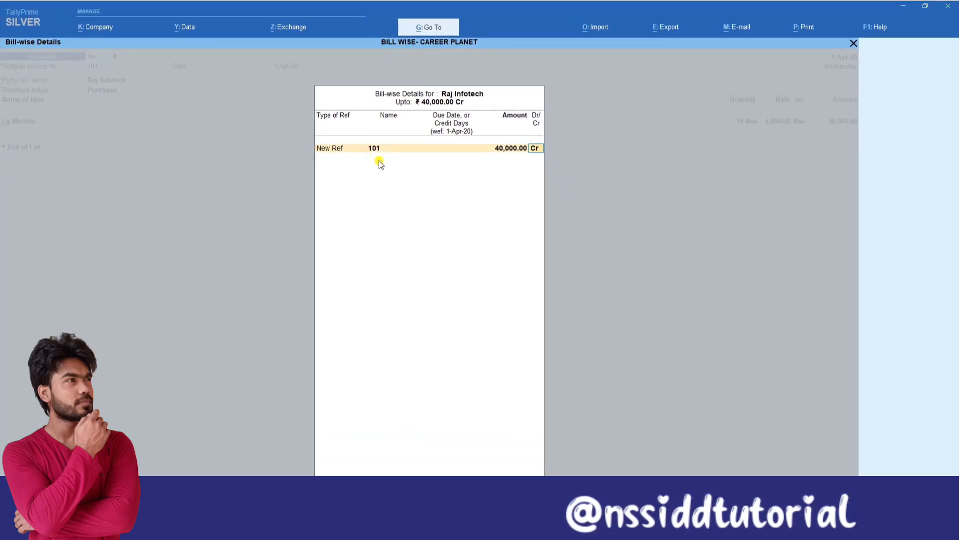
{"action": "key", "text": "Return"}
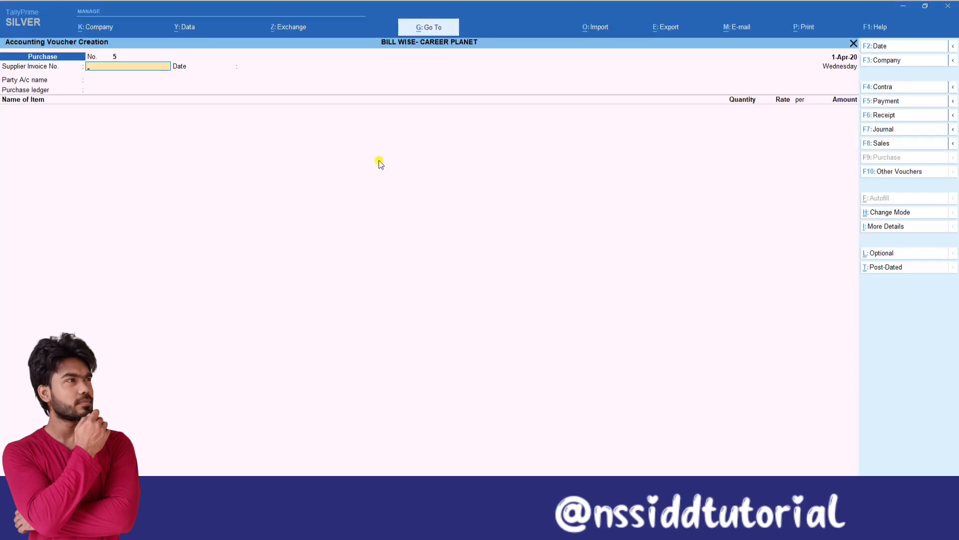
Step: Start a payment voucher and debit Raj Infotech with 10,000
{"action": "key", "text": "F5"}
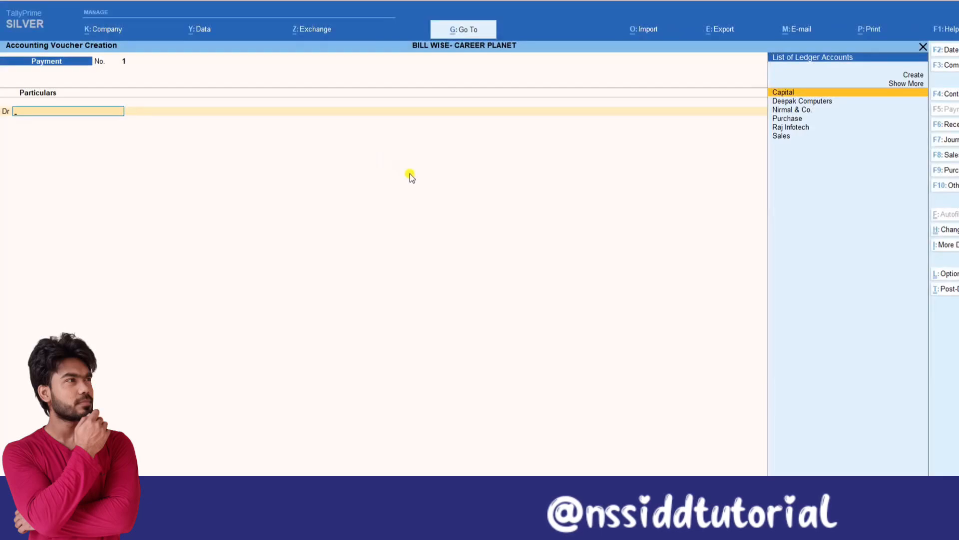
{"action": "type", "text": "R"}
{"action": "key", "text": "Return"}
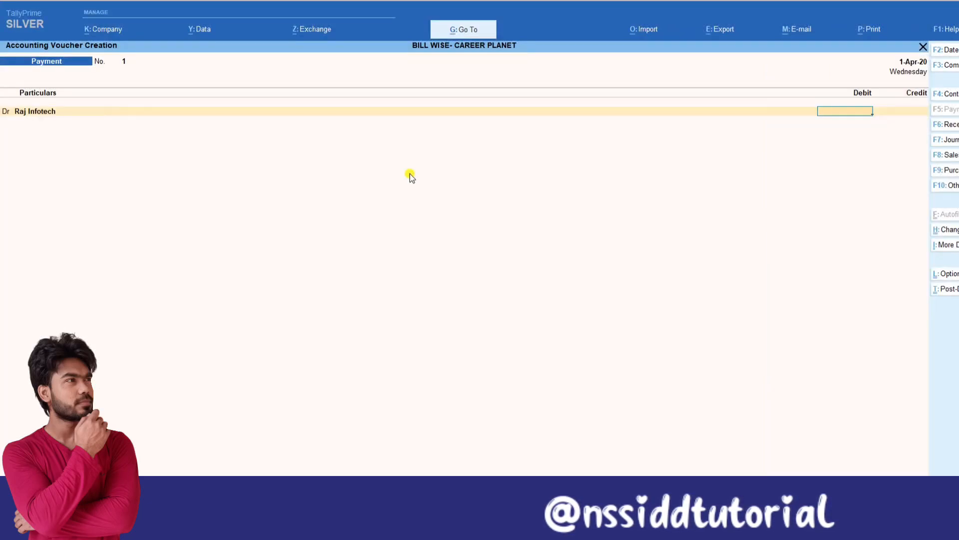
{"action": "type", "text": "1"}
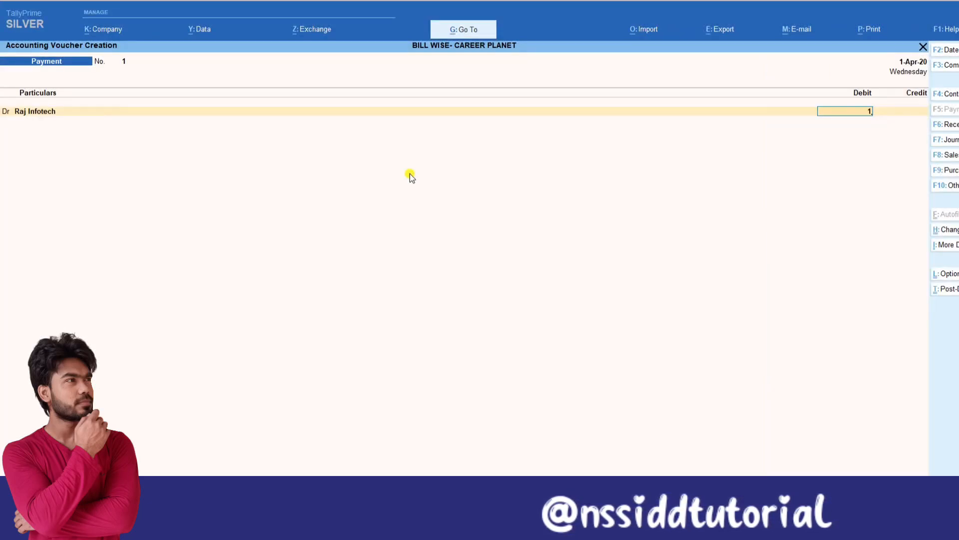
{"action": "type", "text": "0000"}
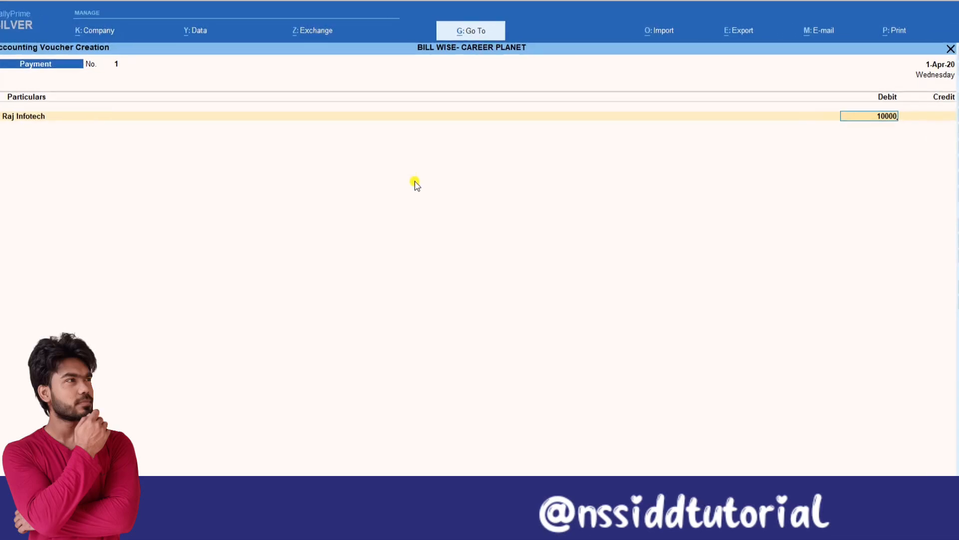
{"action": "key", "text": "Return"}
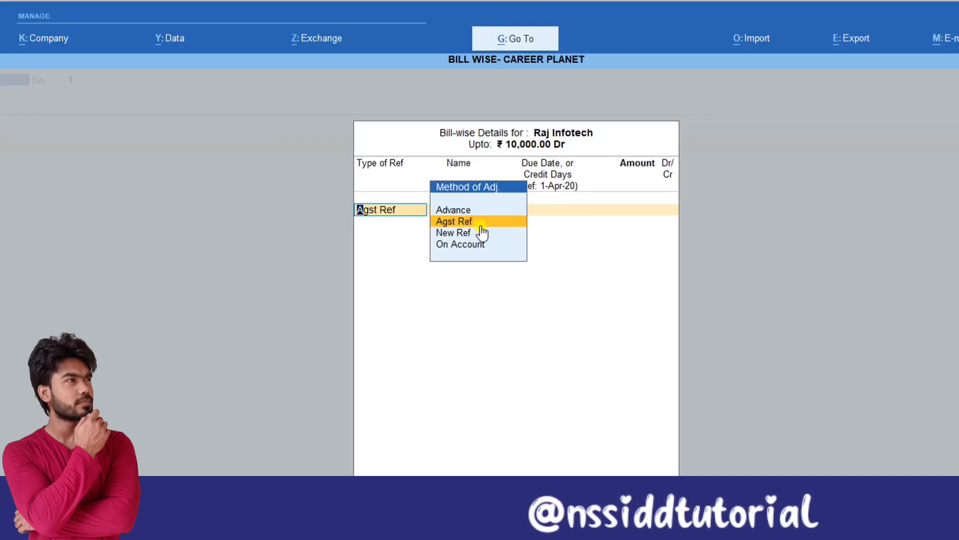
Step: Allocate Raj Infotech's 10,000.00 Dr as Agst Ref to the pending bill 101
{"action": "key", "text": "Return"}
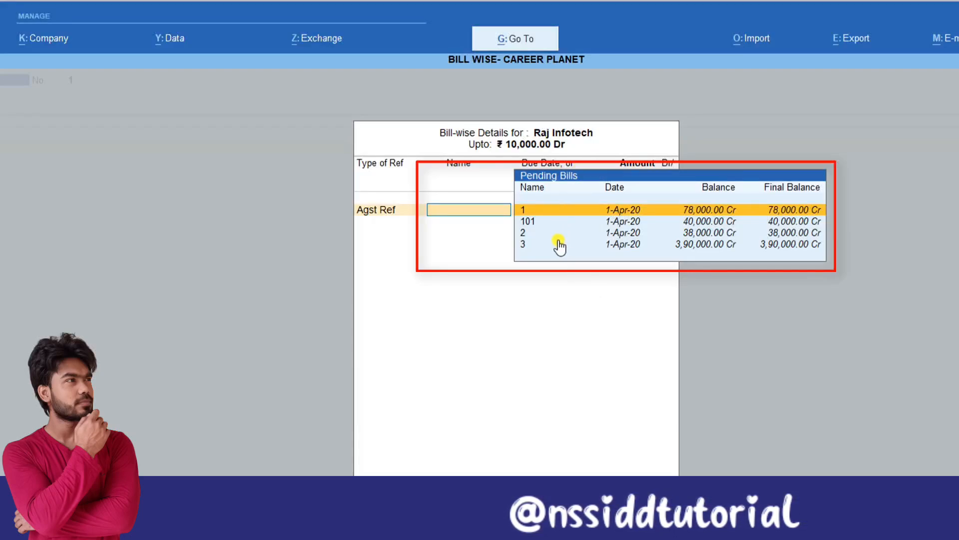
{"action": "left_click", "coordinate": [532, 221]}
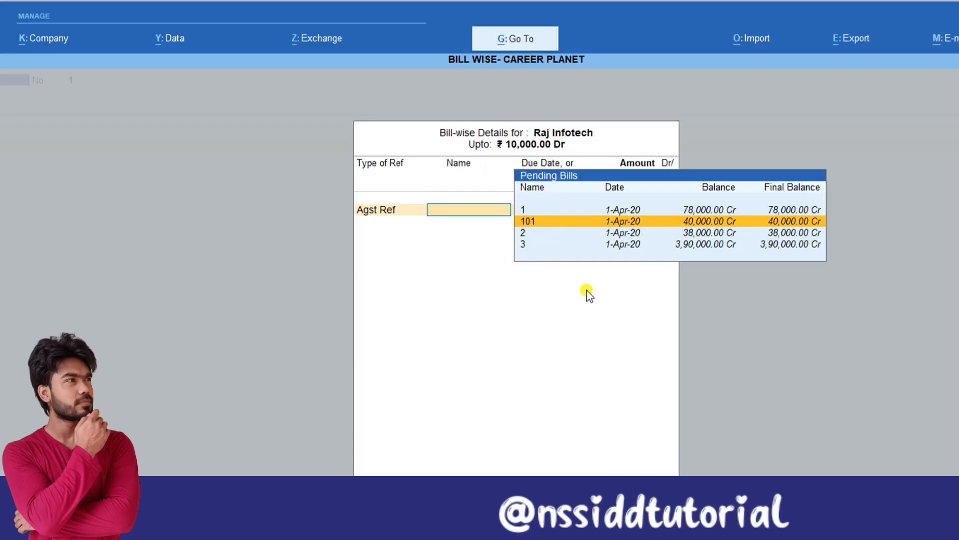
{"action": "key", "text": "Return"}
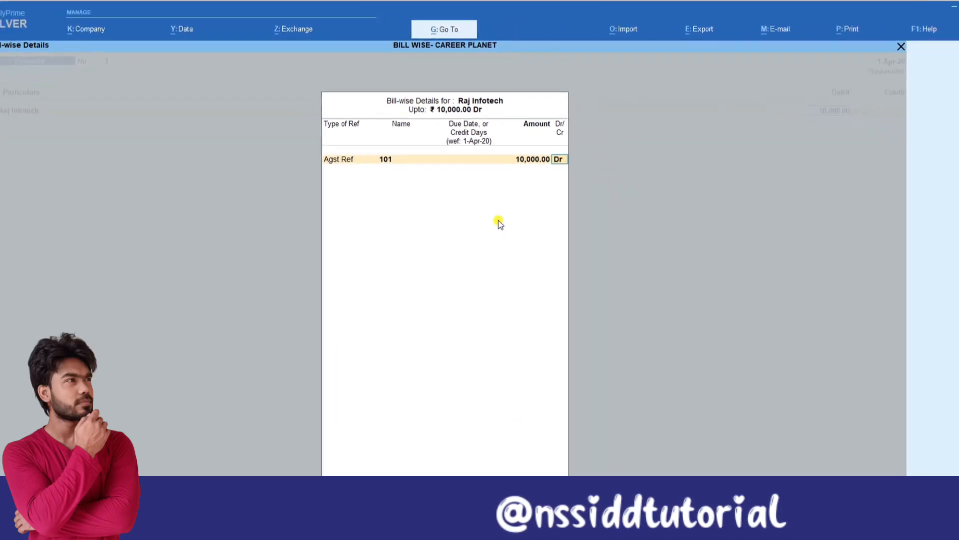
{"action": "key", "text": "Return"}
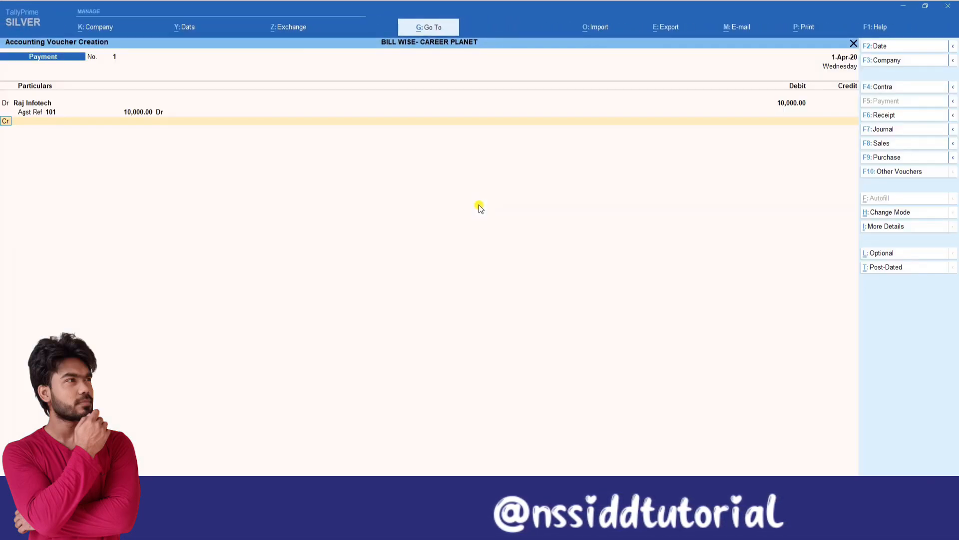
Step: Credit Cash with 10,000.00 and save the payment voucher
{"action": "key", "text": "Return"}
{"action": "type", "text": "cash"}
{"action": "key", "text": "Return"}
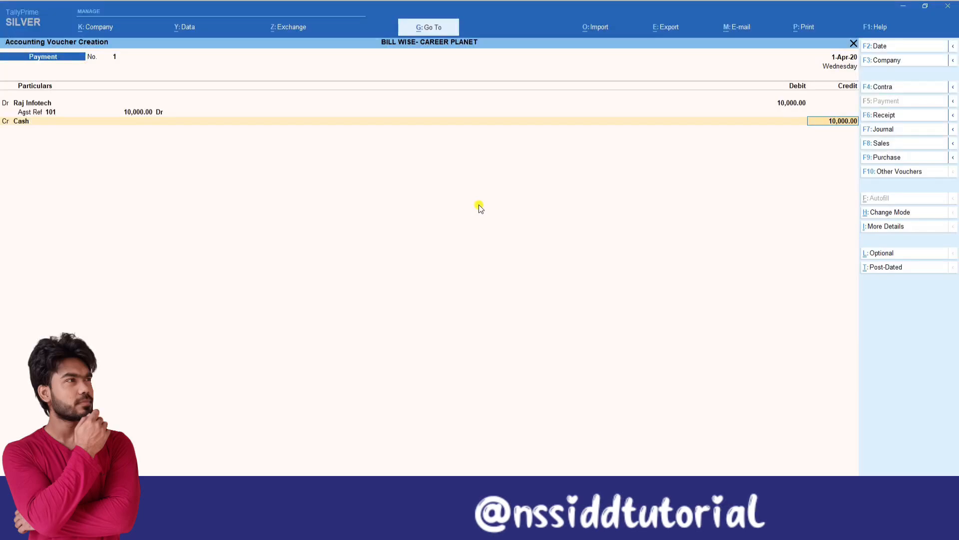
{"action": "key", "text": "Return"}
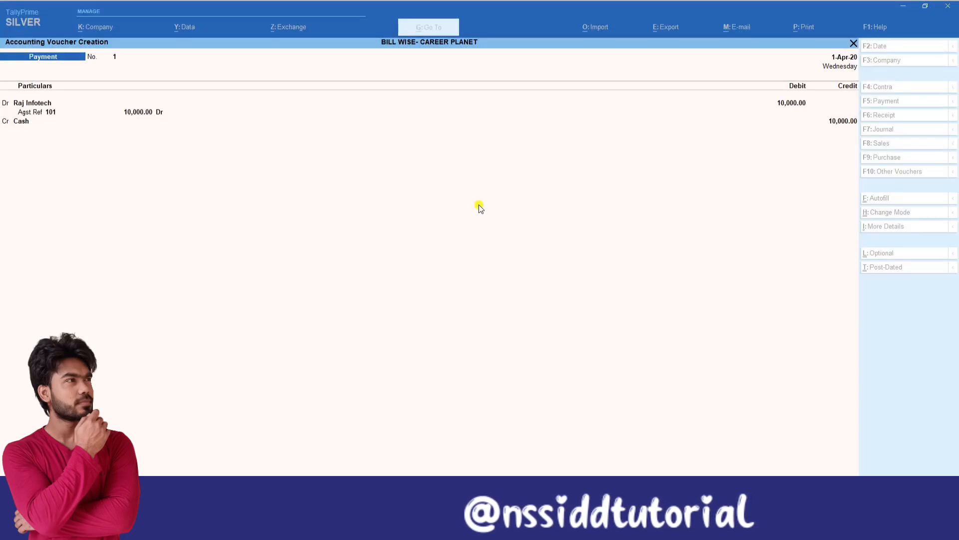
{"action": "key", "text": "Return"}
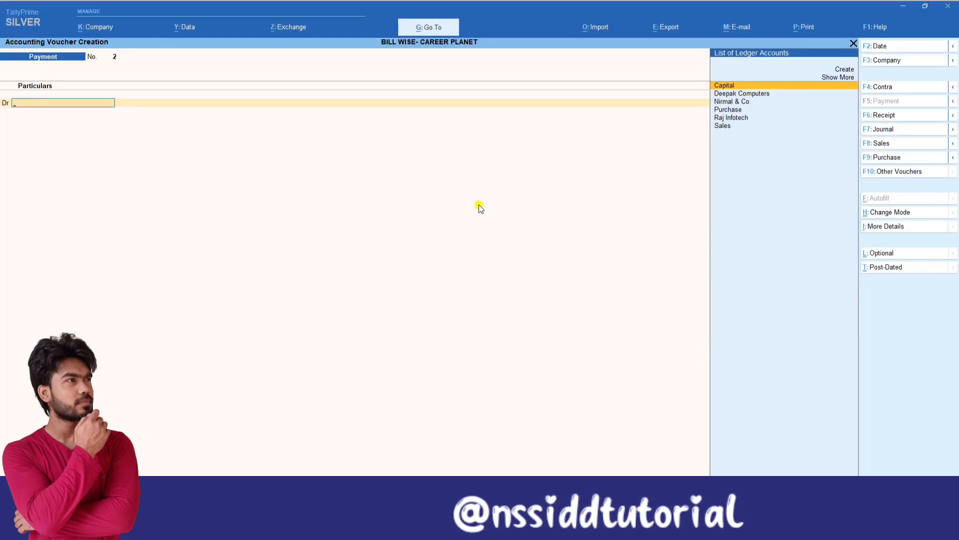
Step: Start a receipt voucher and credit Deepak Computers with 10,000
{"action": "key", "text": "F6"}
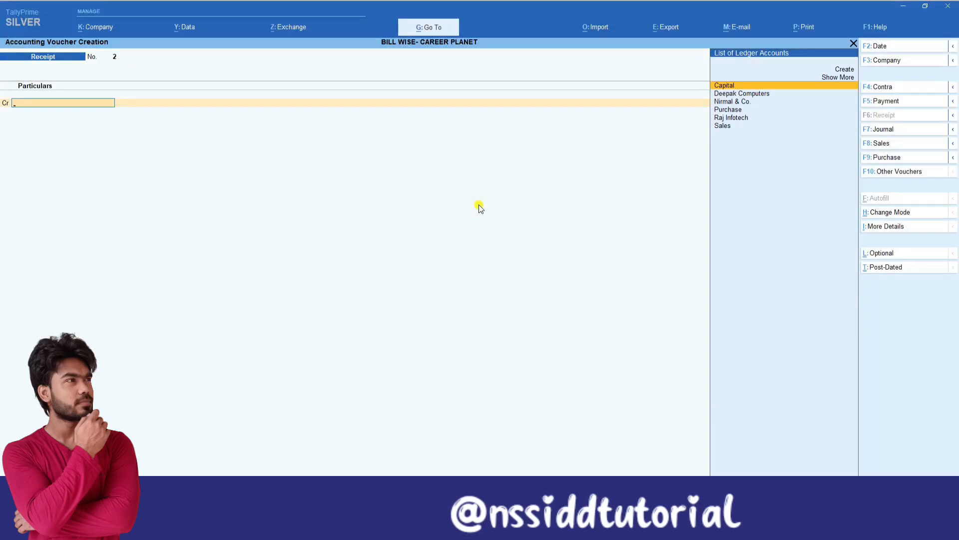
{"action": "key", "text": "Down"}
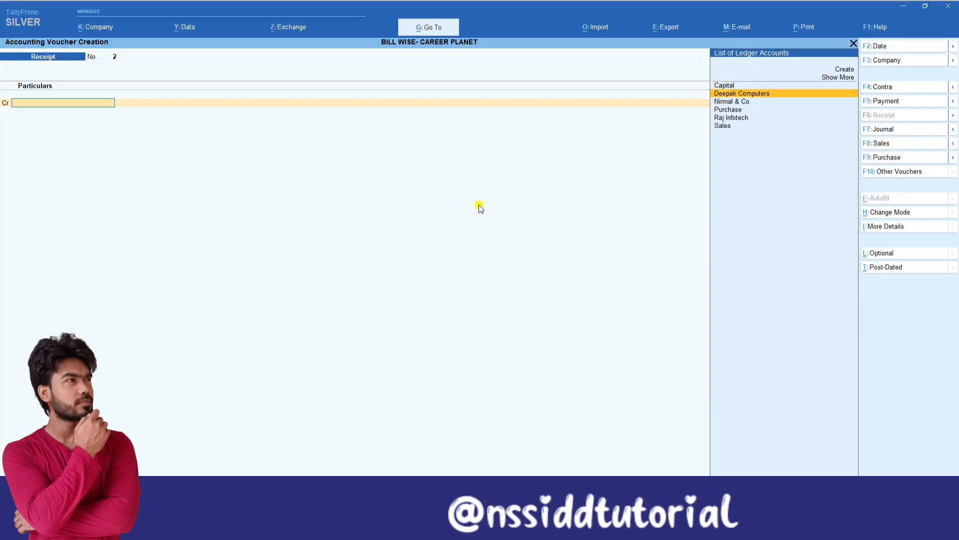
{"action": "key", "text": "Return"}
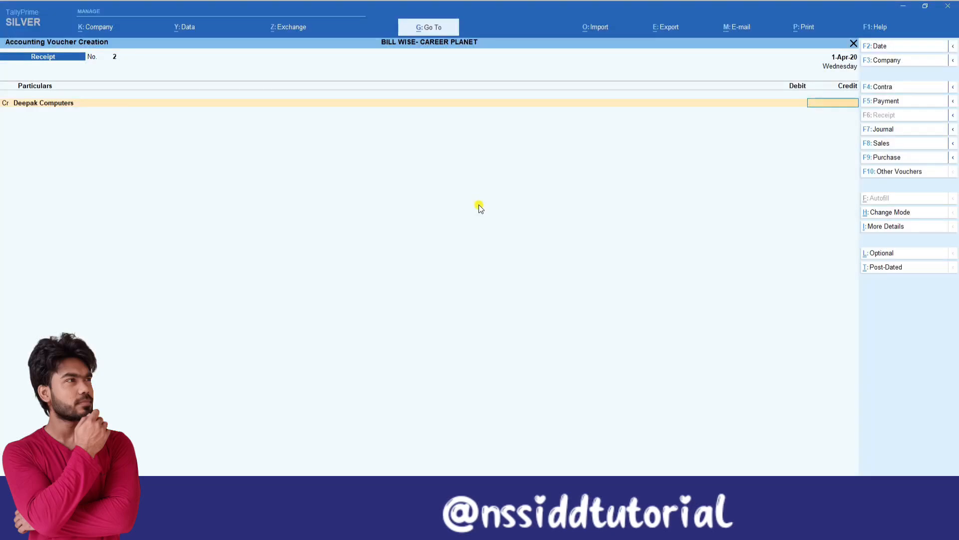
{"action": "type", "text": "10000"}
{"action": "key", "text": "Return"}
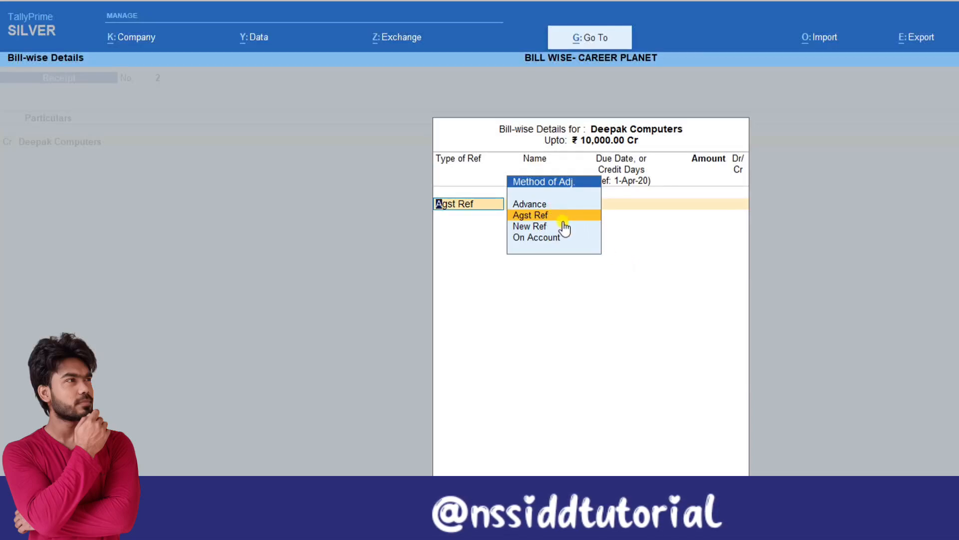
Step: Allocate Deepak Computers' 10,000.00 Cr as an Advance named Adv-Deepk
{"action": "left_click", "coordinate": [543, 205]}
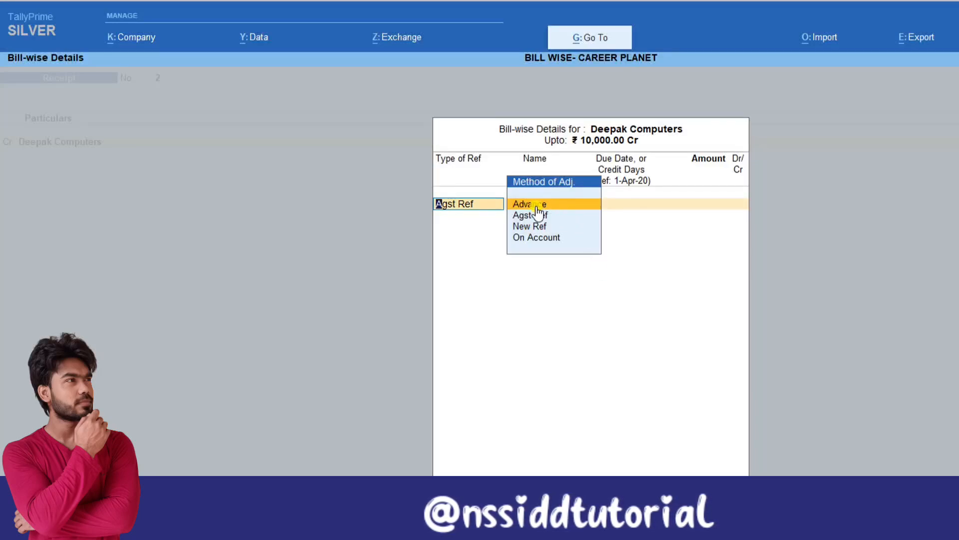
{"action": "key", "text": "Return"}
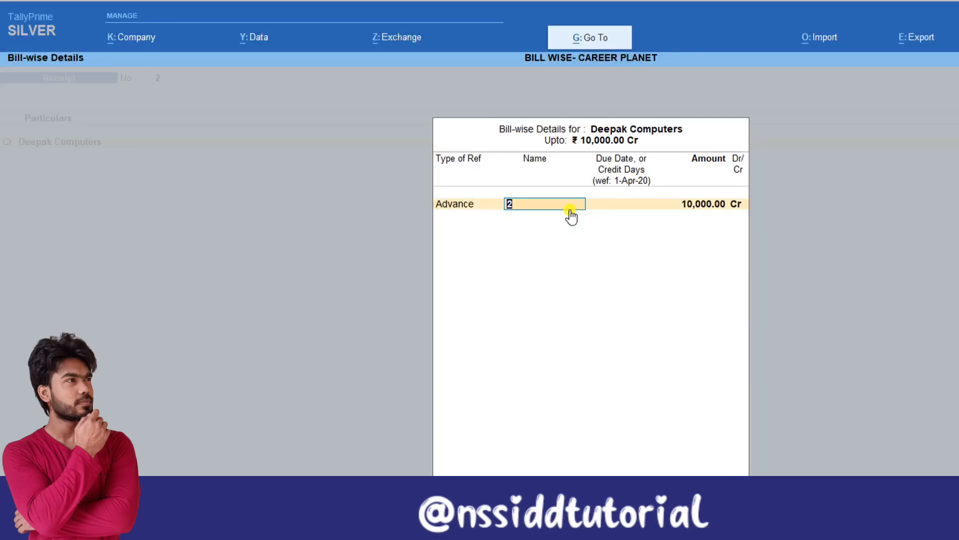
{"action": "type", "text": "Adv"}
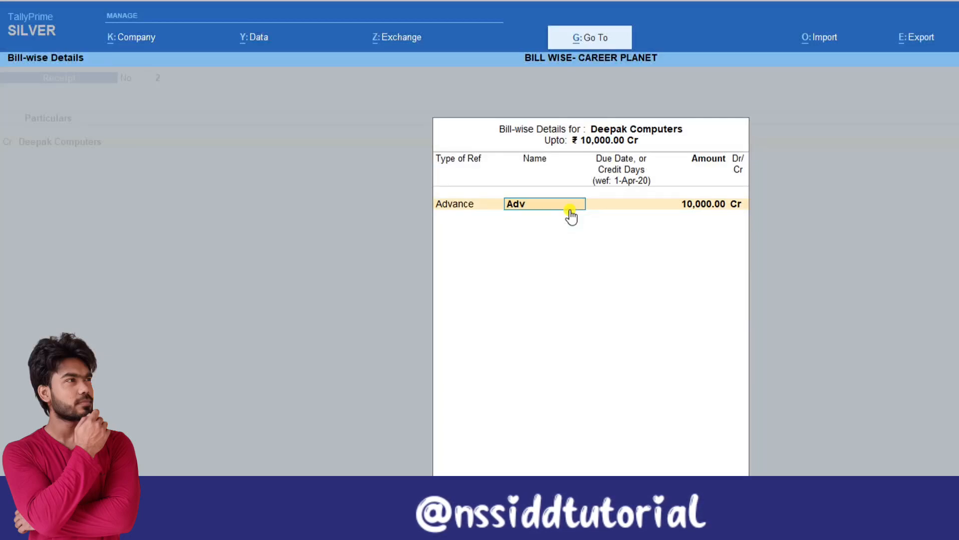
{"action": "type", "text": "-Deepk"}
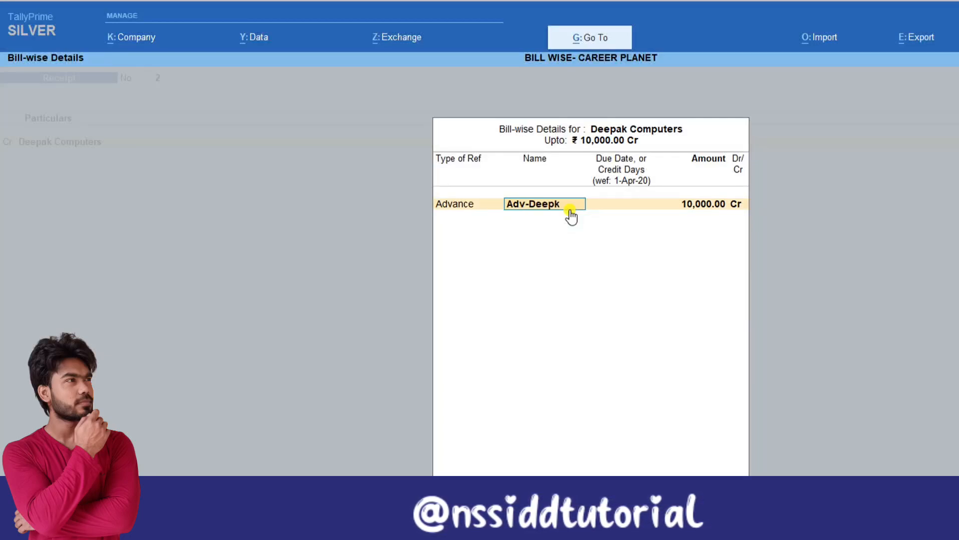
{"action": "key", "text": "Return"}
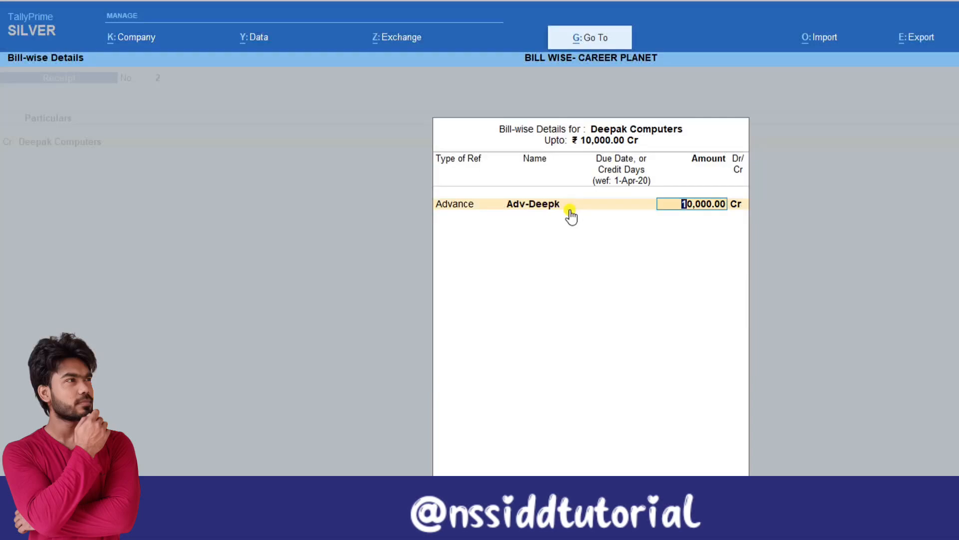
{"action": "key", "text": "Return"}
{"action": "key", "text": "Return"}
{"action": "key", "text": "Return"}
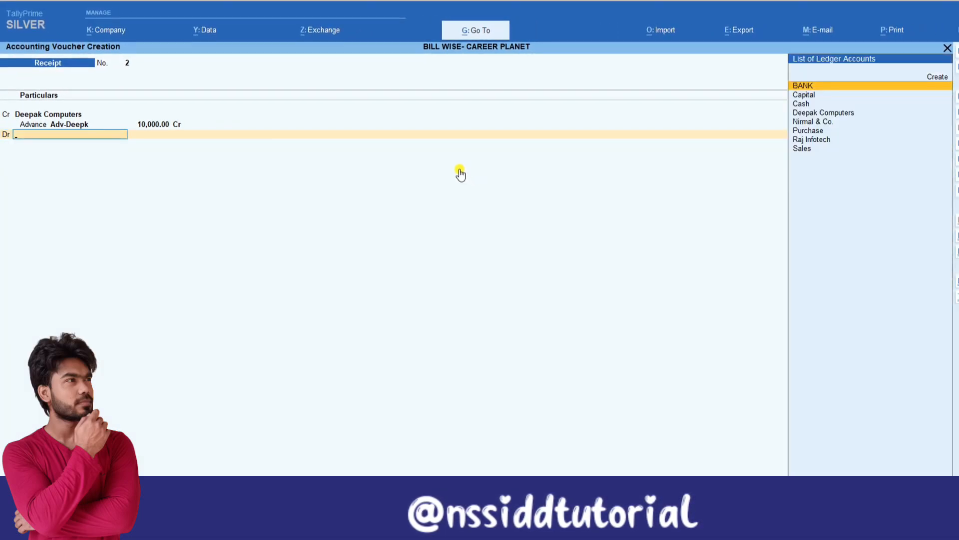
Step: Debit the Cash ledger for the advance received and save the receipt voucher
{"action": "type", "text": "cash"}
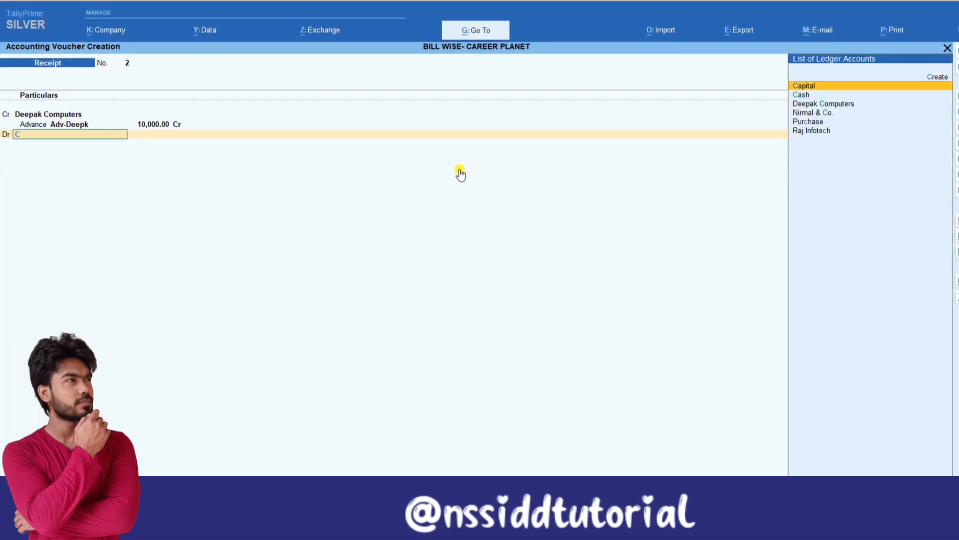
{"action": "key", "text": "Return"}
{"action": "key", "text": "ctrl+a"}
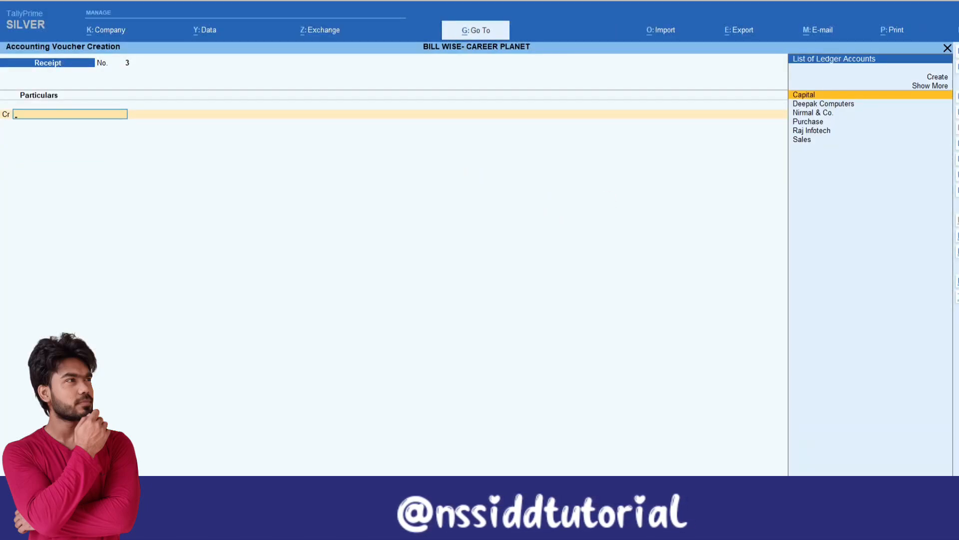
Step: Start a sales voucher with reference number 201, Deepak Computers as the party and Sales as the sales ledger
{"action": "key", "text": "F8"}
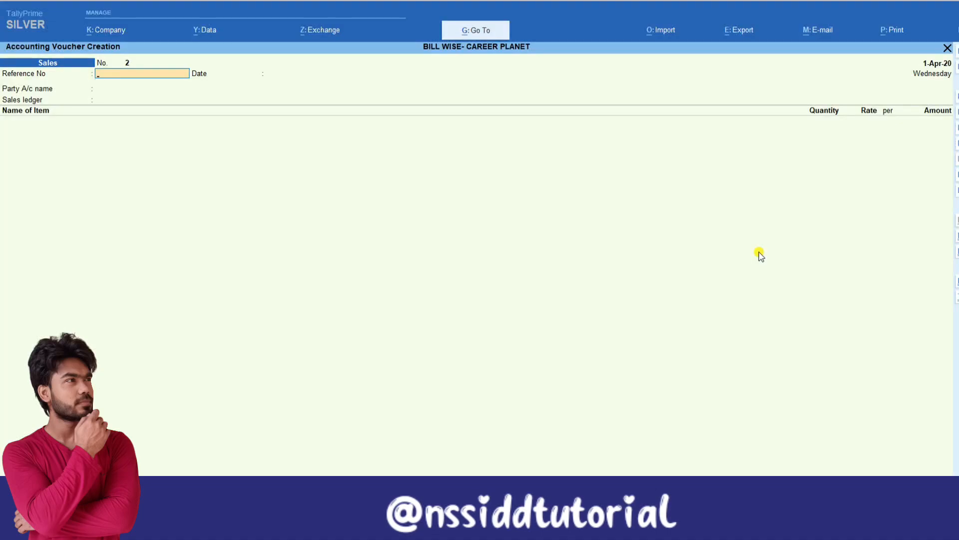
{"action": "type", "text": "201"}
{"action": "key", "text": "Return"}
{"action": "key", "text": "Return"}
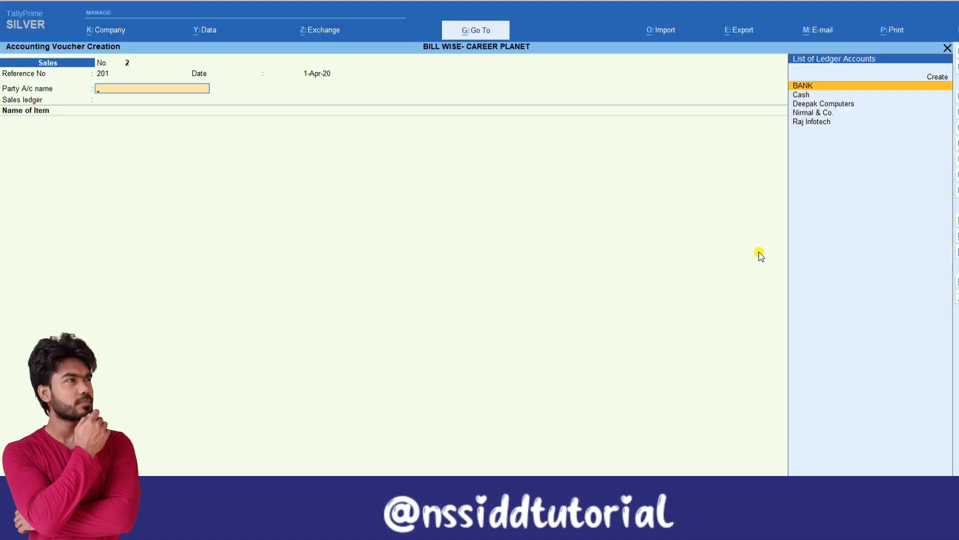
{"action": "key", "text": "Down"}
{"action": "key", "text": "Down"}
{"action": "key", "text": "Return"}
{"action": "key", "text": "Return"}
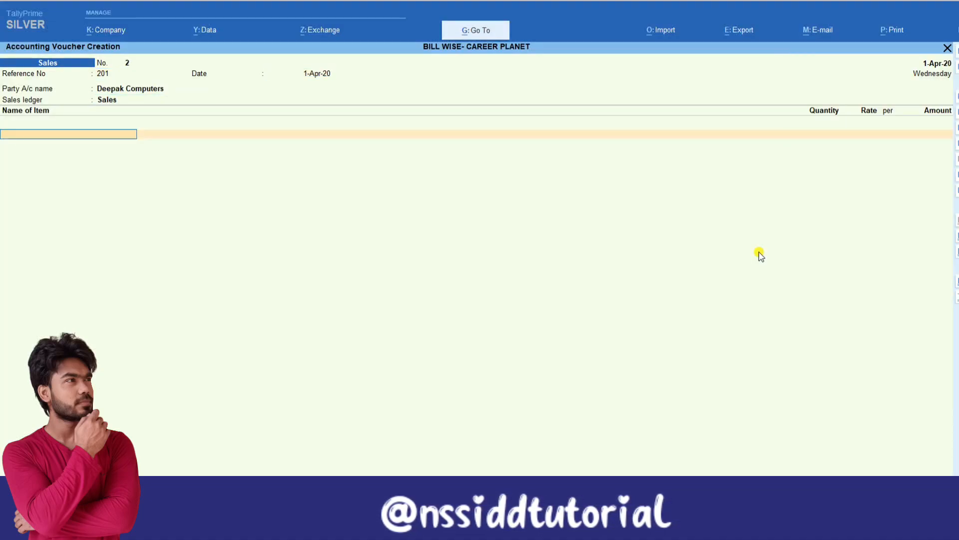
Step: Add 10 Nos. of Lg Monitor from the In-Store godown at a rate of 5,000.00 and finish the item list
{"action": "key", "text": "Down"}
{"action": "key", "text": "Return"}
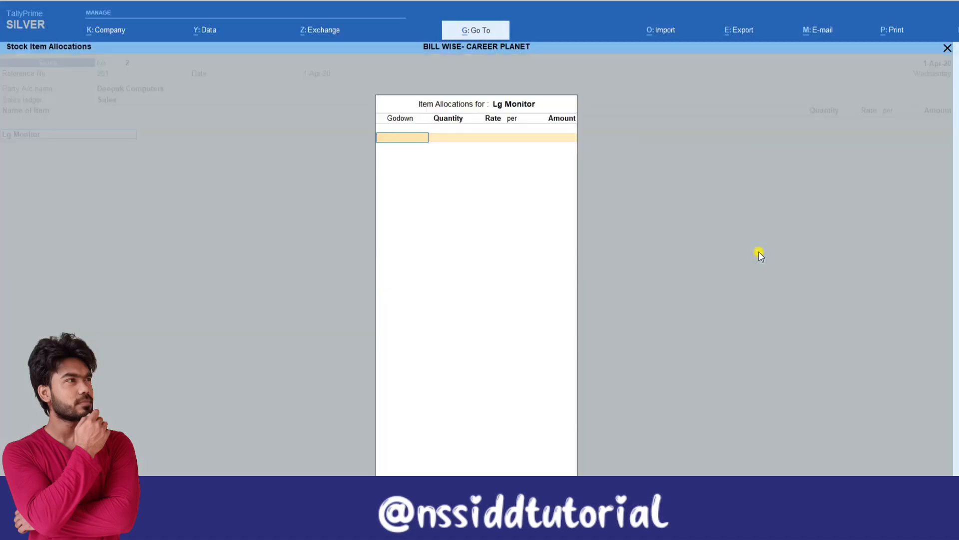
{"action": "key", "text": "Down"}
{"action": "key", "text": "Down"}
{"action": "key", "text": "Return"}
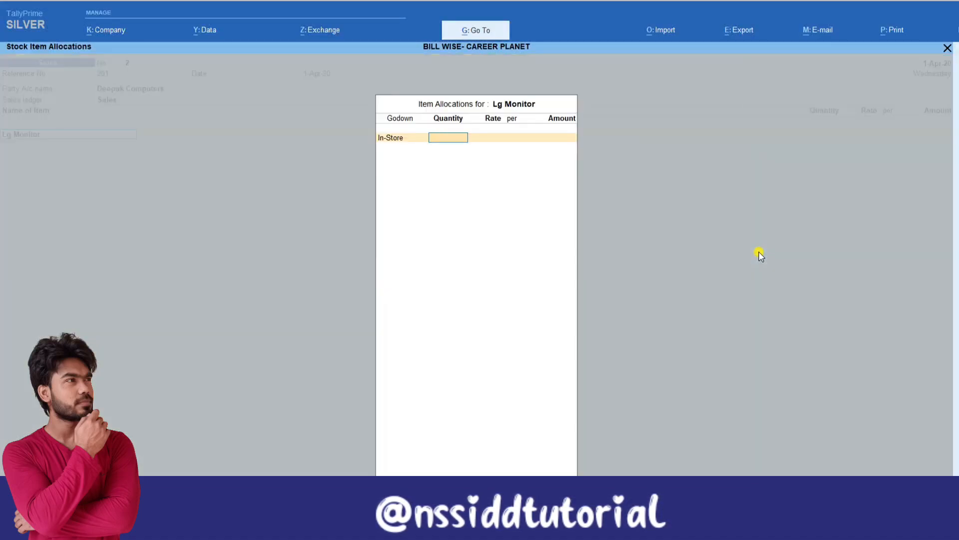
{"action": "type", "text": "10"}
{"action": "key", "text": "Return"}
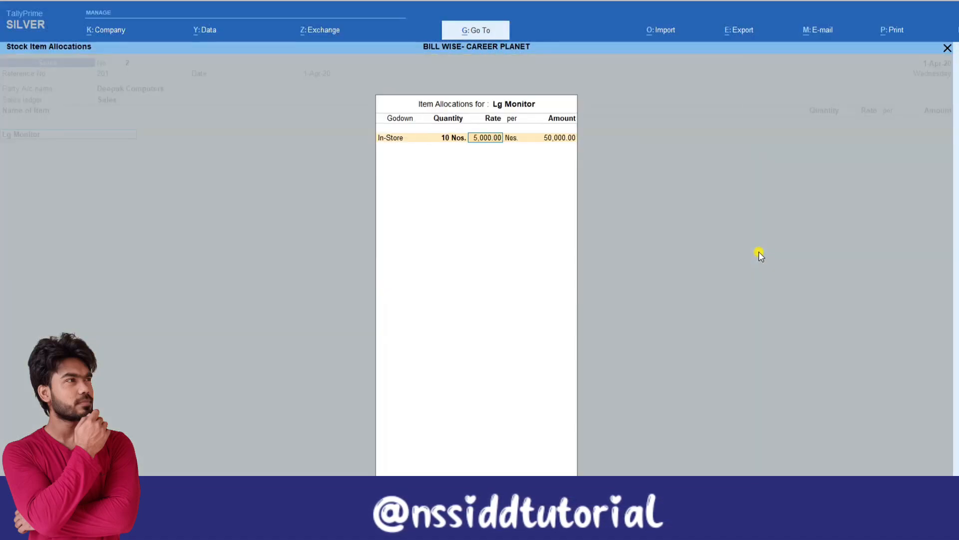
{"action": "key", "text": "Return"}
{"action": "key", "text": "Return"}
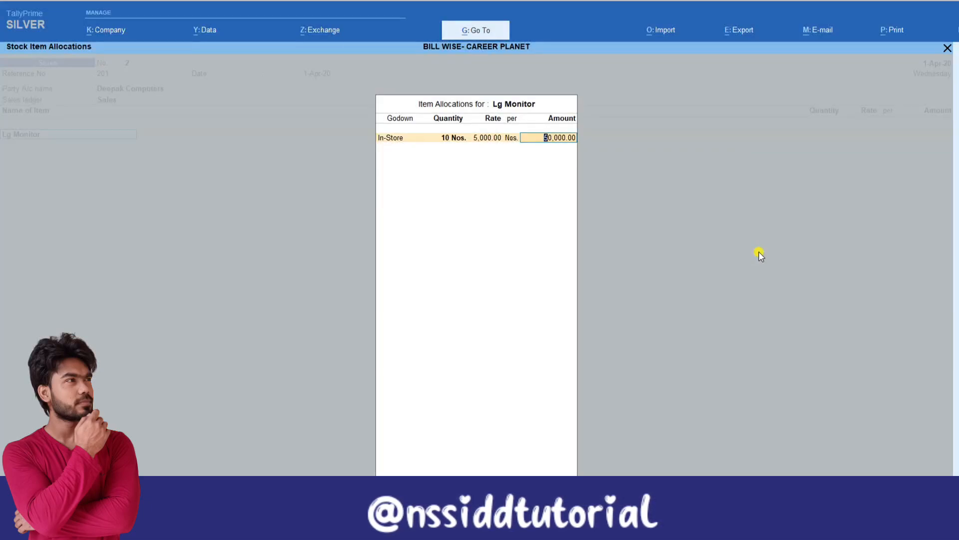
{"action": "key", "text": "Return"}
{"action": "key", "text": "Return"}
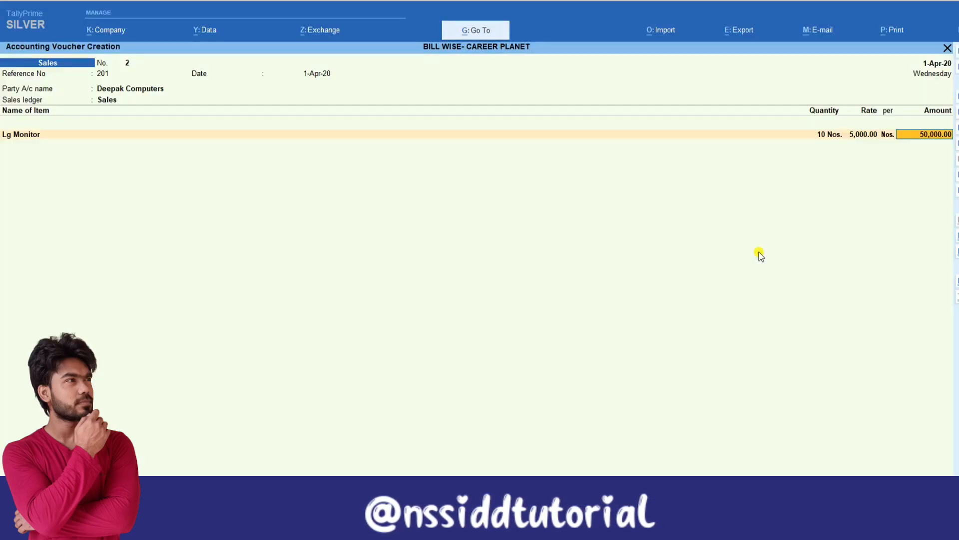
{"action": "key", "text": "Return"}
{"action": "key", "text": "Return"}
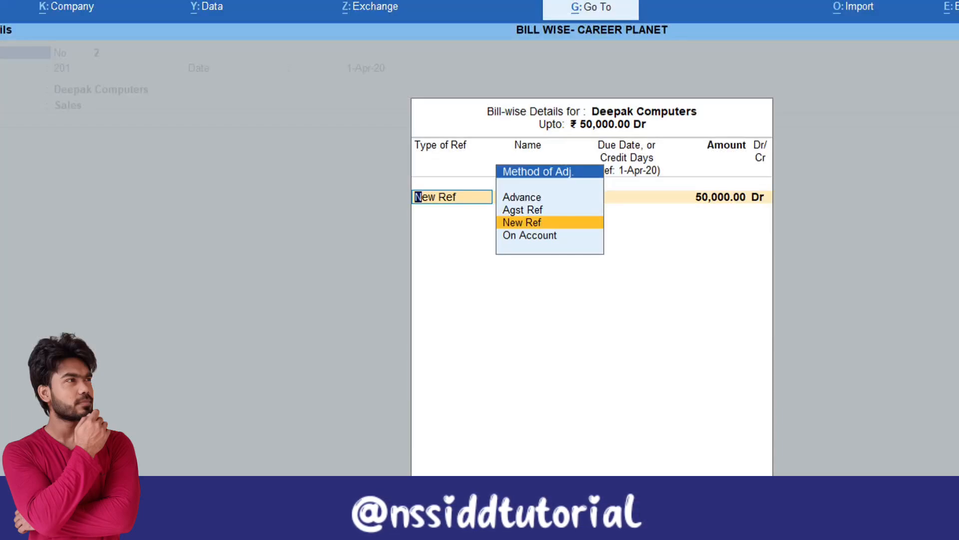
Step: Allocate 10,000.00 Dr of Deepak Computers' sales bill as Agst Ref against the pending advance Adv-Deepk
{"action": "key", "text": "Up"}
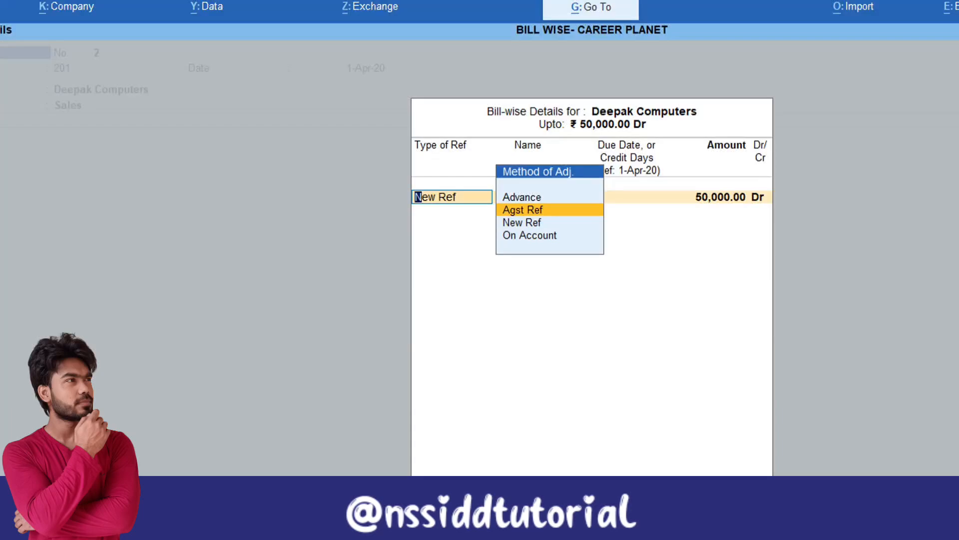
{"action": "type", "text": "n"}
{"action": "key", "text": "BackSpace"}
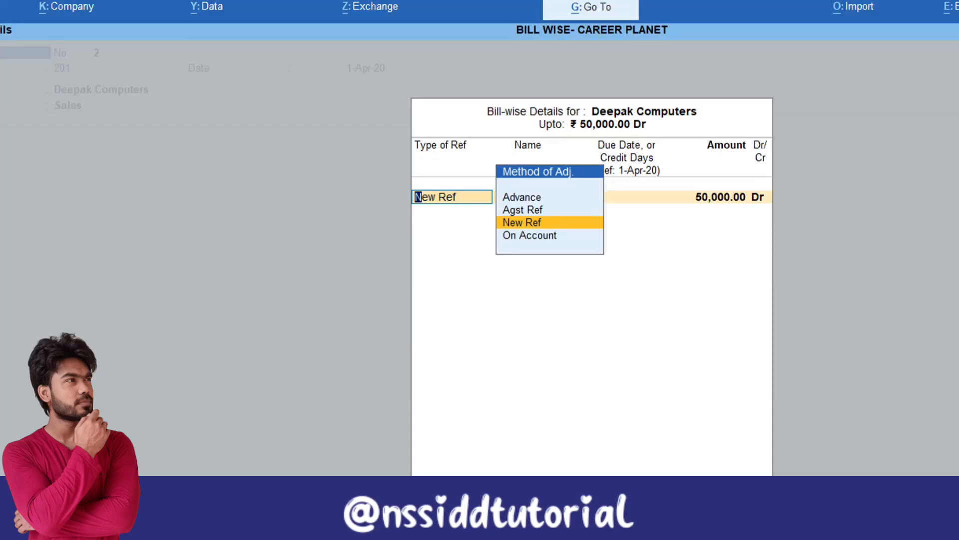
{"action": "key", "text": "Up"}
{"action": "key", "text": "Return"}
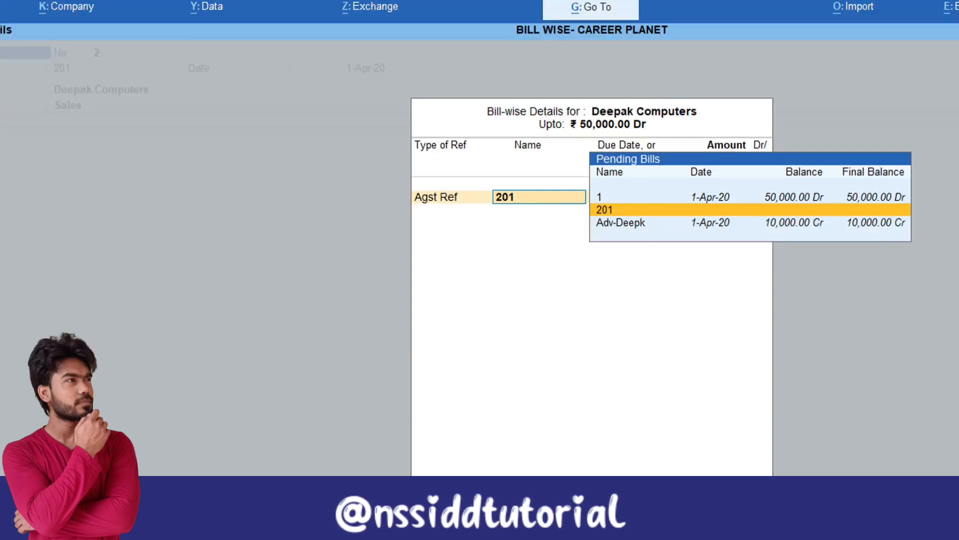
{"action": "key", "text": "Down"}
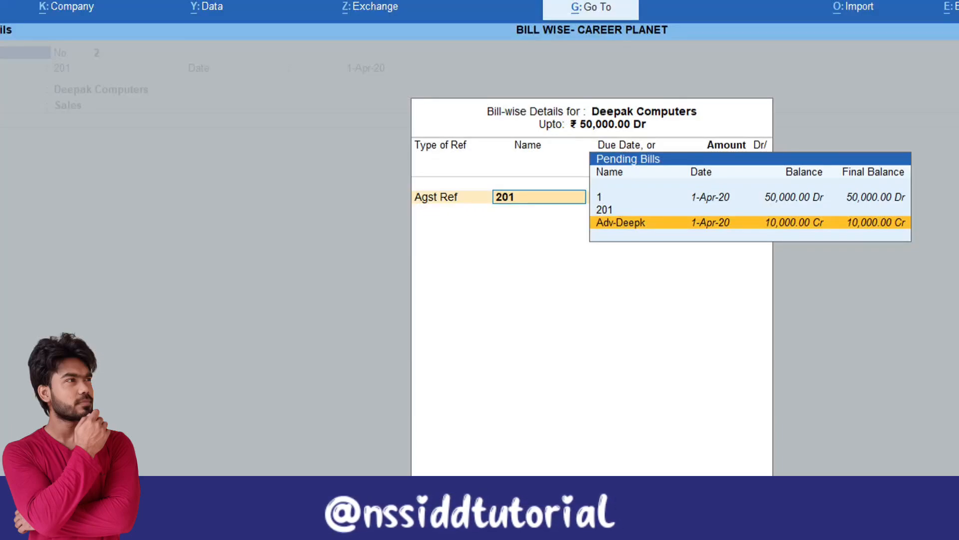
{"action": "key", "text": "Return"}
{"action": "type", "text": "10"}
{"action": "key", "text": "BackSpace"}
{"action": "key", "text": "BackSpace"}
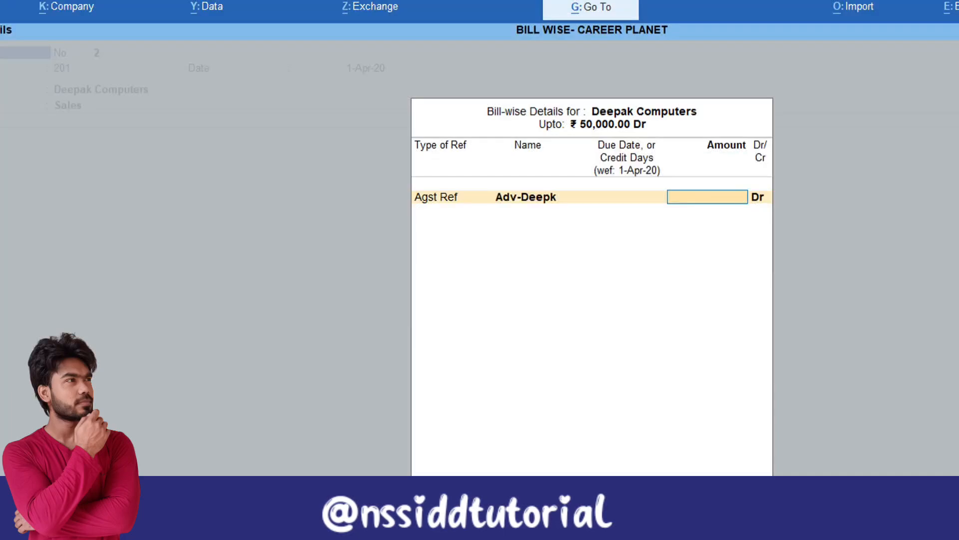
{"action": "type", "text": "10000"}
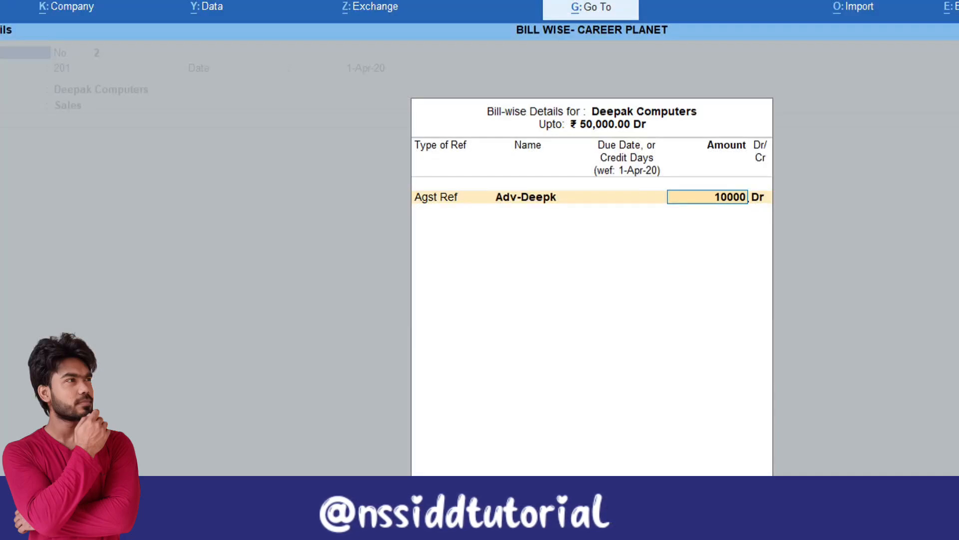
{"action": "key", "text": "Return"}
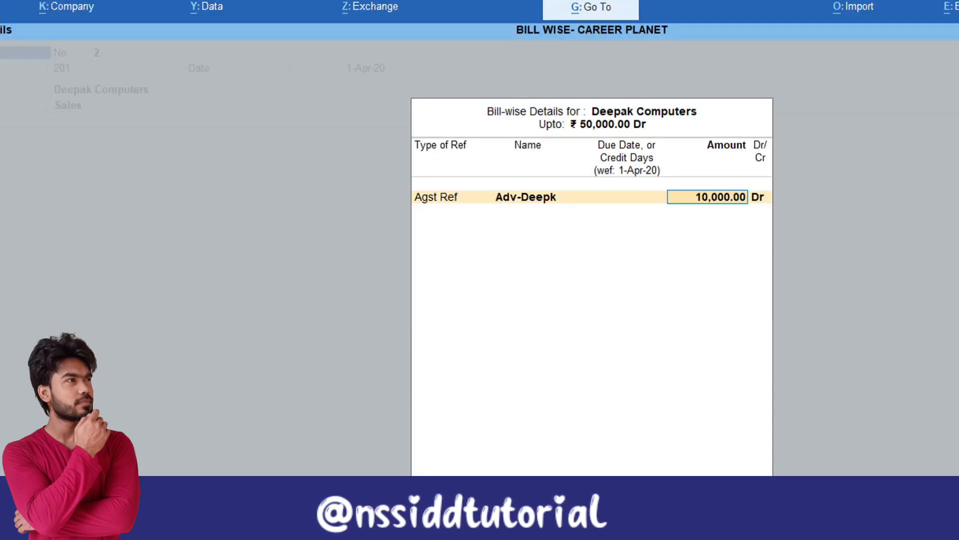
{"action": "key", "text": "Return"}
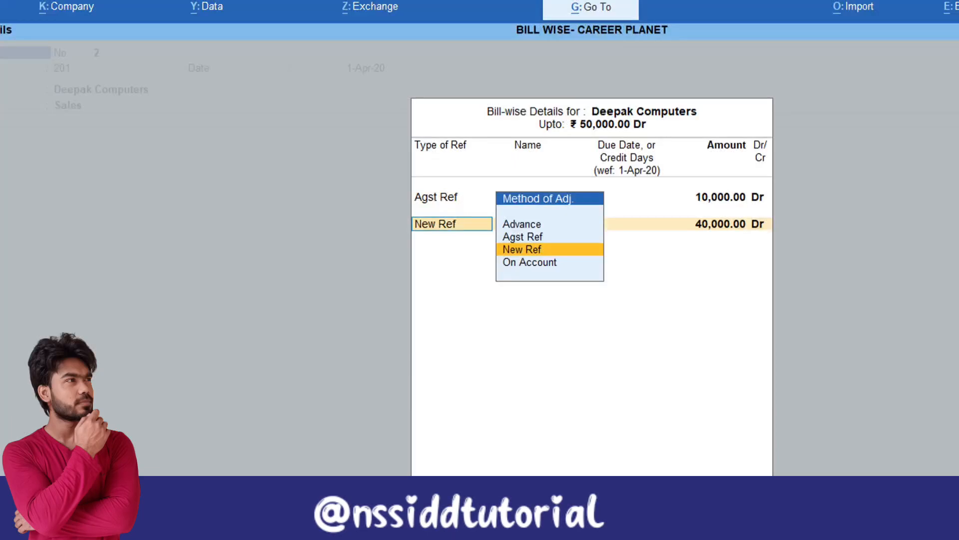
Step: Allocate the remaining 40,000.00 Dr as a New Ref named 201 and save the sales voucher
{"action": "key", "text": "Return"}
{"action": "key", "text": "Return"}
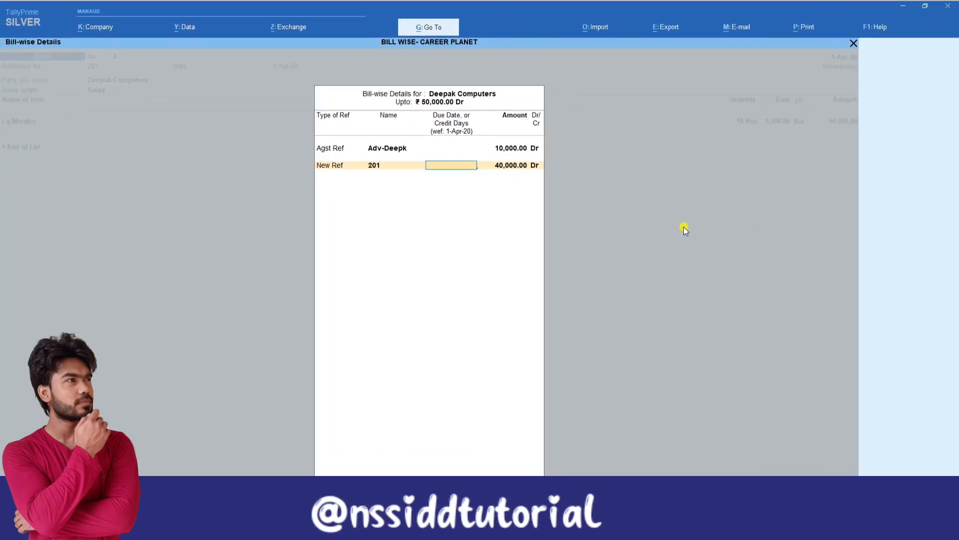
{"action": "key", "text": "Return"}
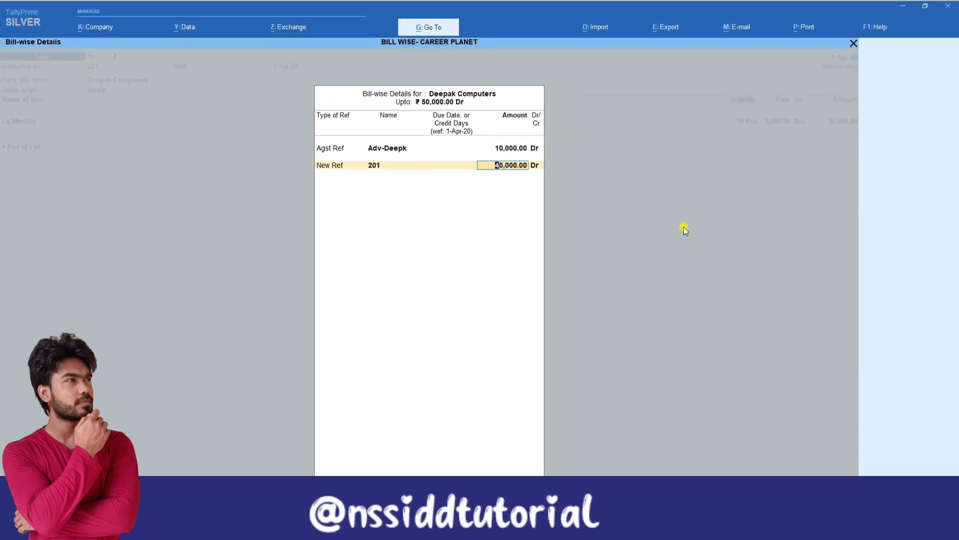
{"action": "key", "text": "Return"}
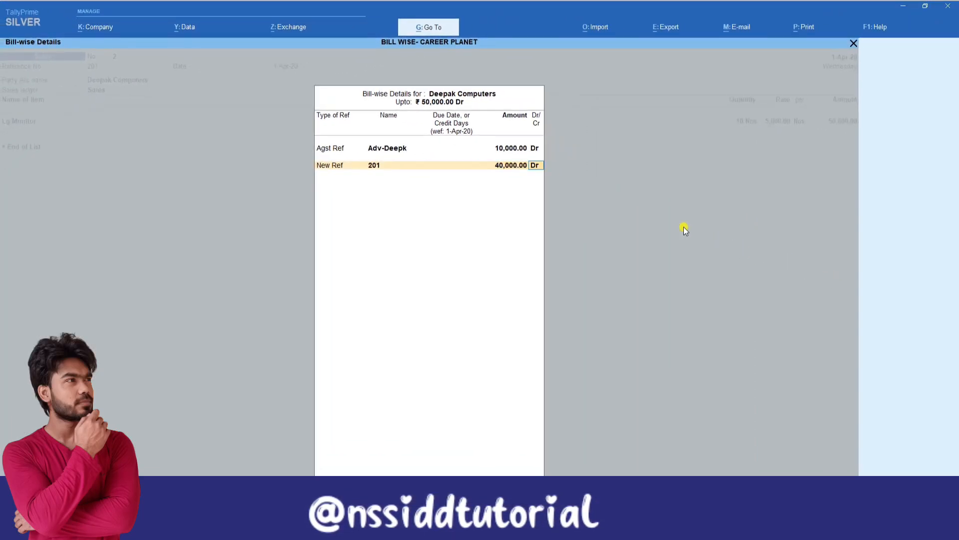
{"action": "key", "text": "Return"}
{"action": "key", "text": "Return"}
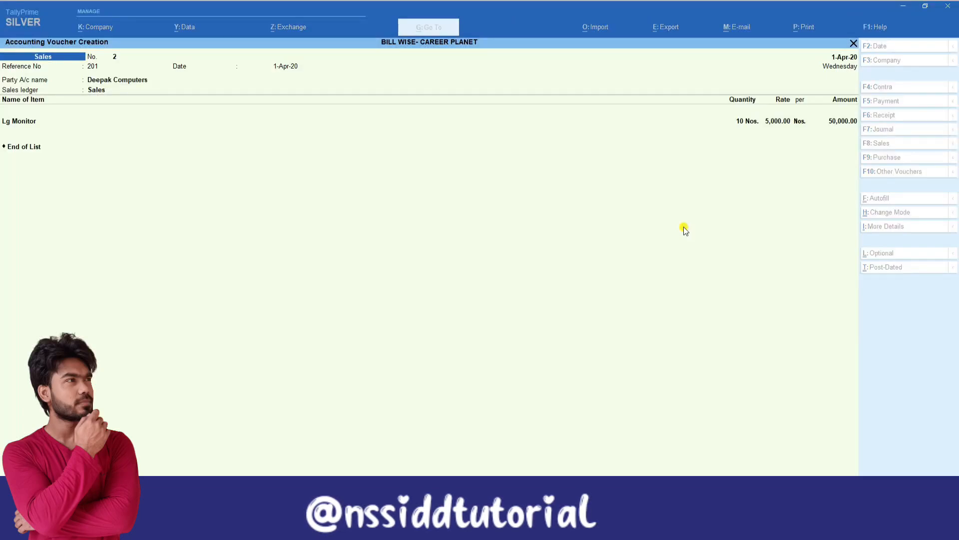
{"action": "key", "text": "Return"}
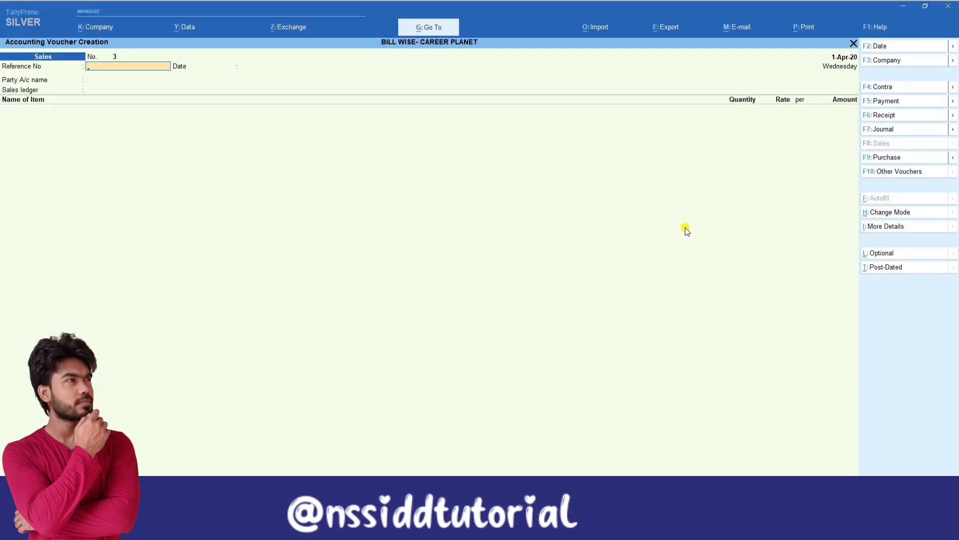
Step: Start a receipt voucher that credits Nirmal & Co. with 10,000
{"action": "key", "text": "F6"}
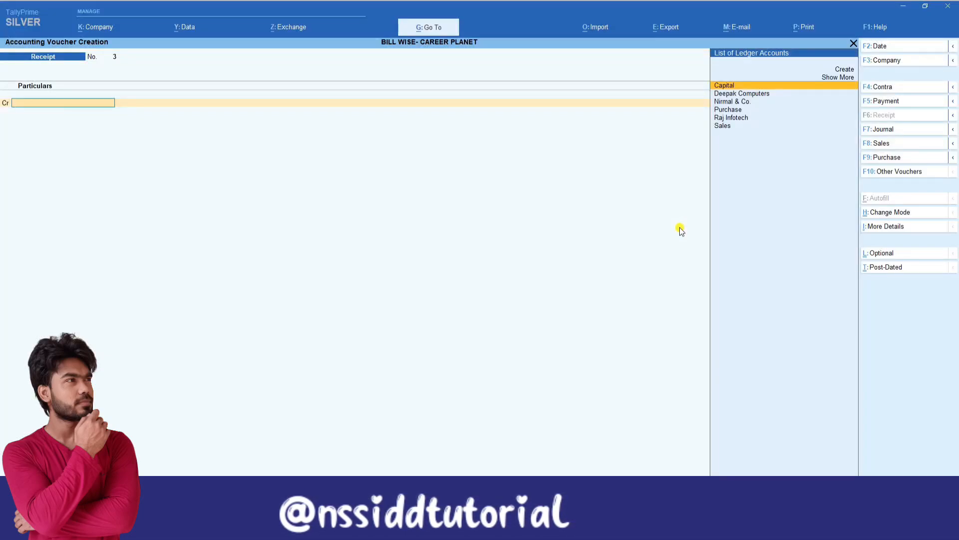
{"action": "key", "text": "Down"}
{"action": "key", "text": "Down"}
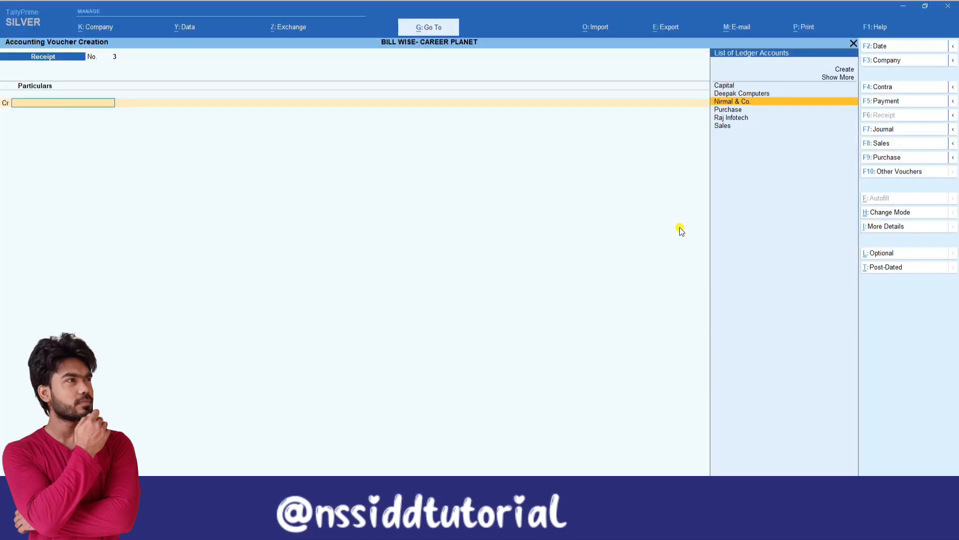
{"action": "key", "text": "Return"}
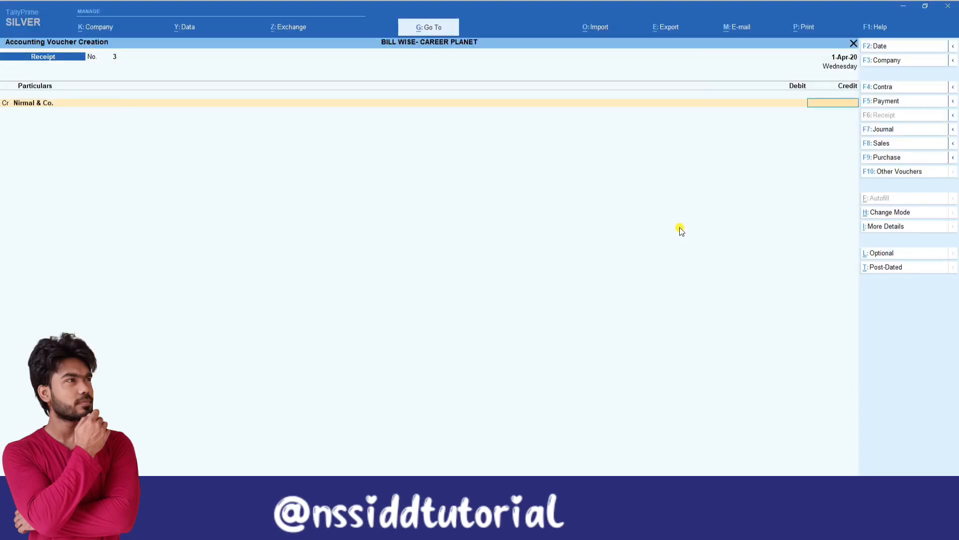
{"action": "type", "text": "1"}
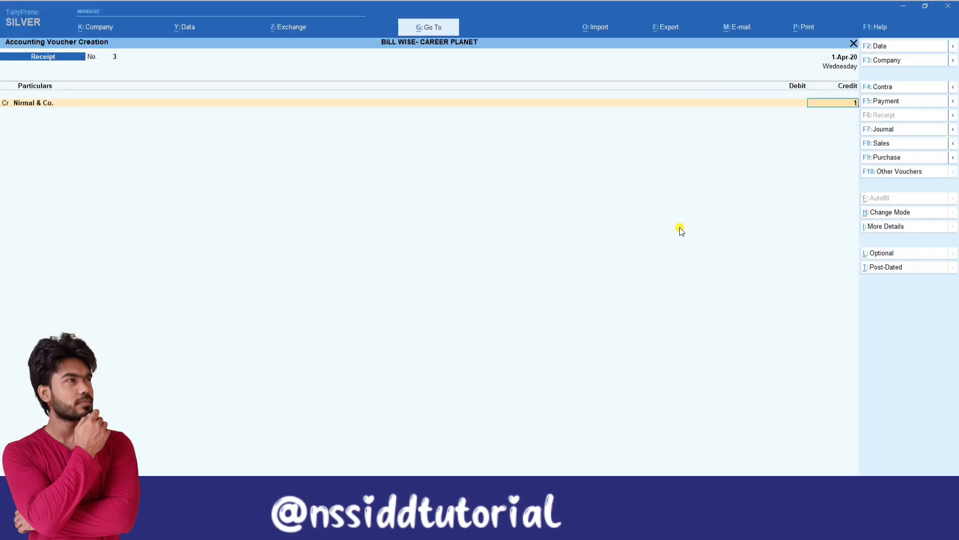
{"action": "type", "text": "0000"}
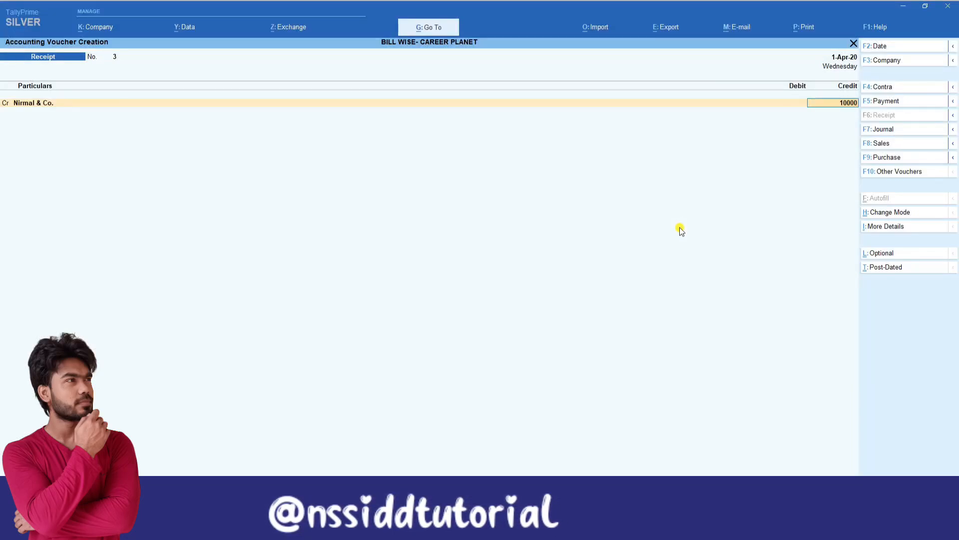
{"action": "key", "text": "Return"}
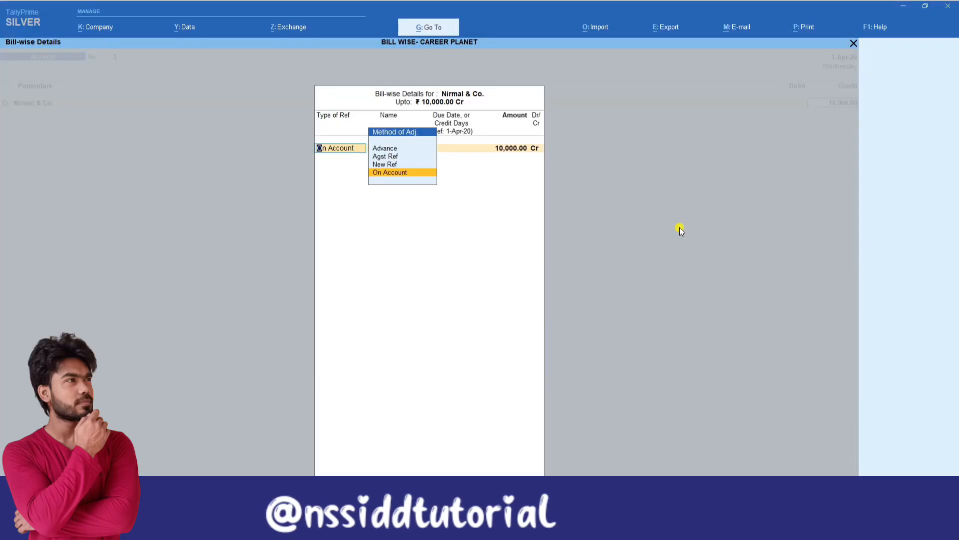
{"action": "key", "text": "Up"}
{"action": "key", "text": "Up"}
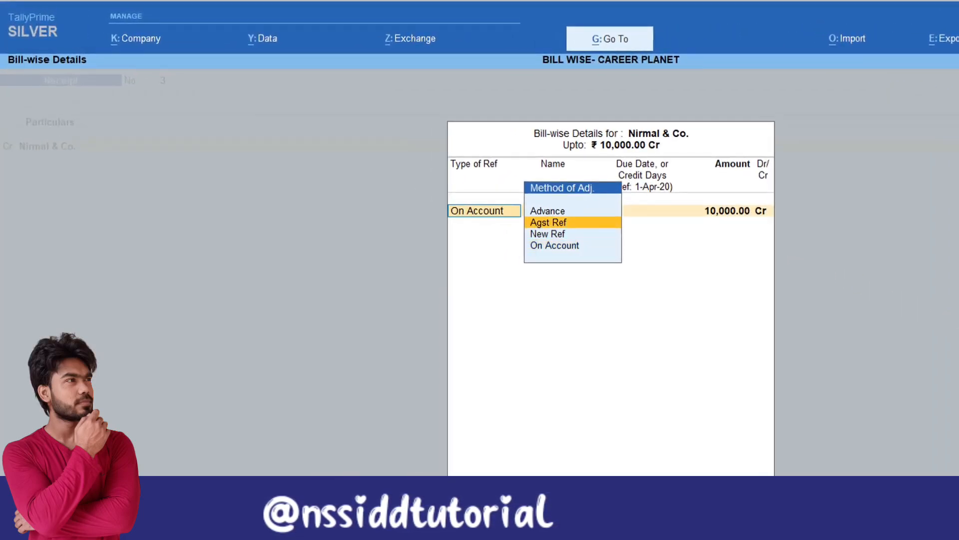
{"action": "key", "text": "Return"}
{"action": "key", "text": "BackSpace"}
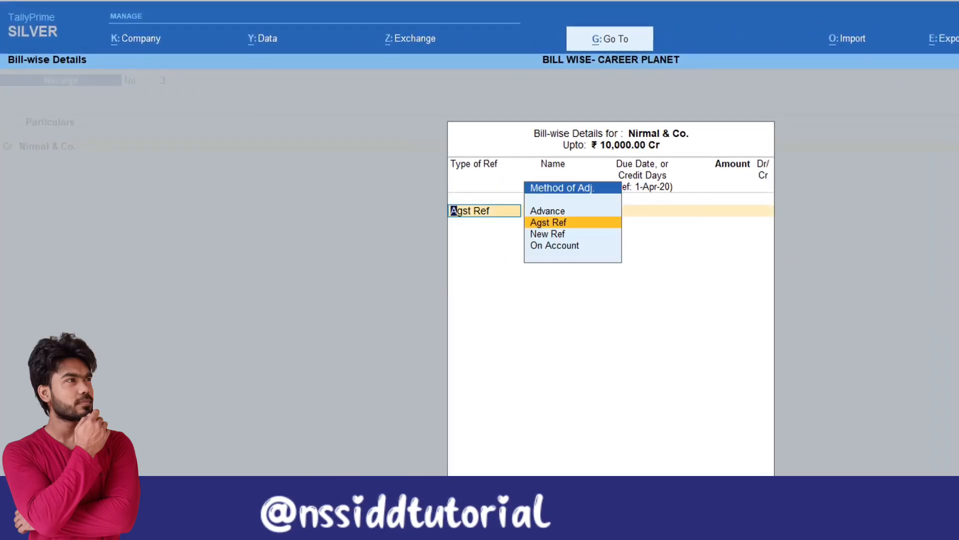
{"action": "key", "text": "Return"}
{"action": "key", "text": "BackSpace"}
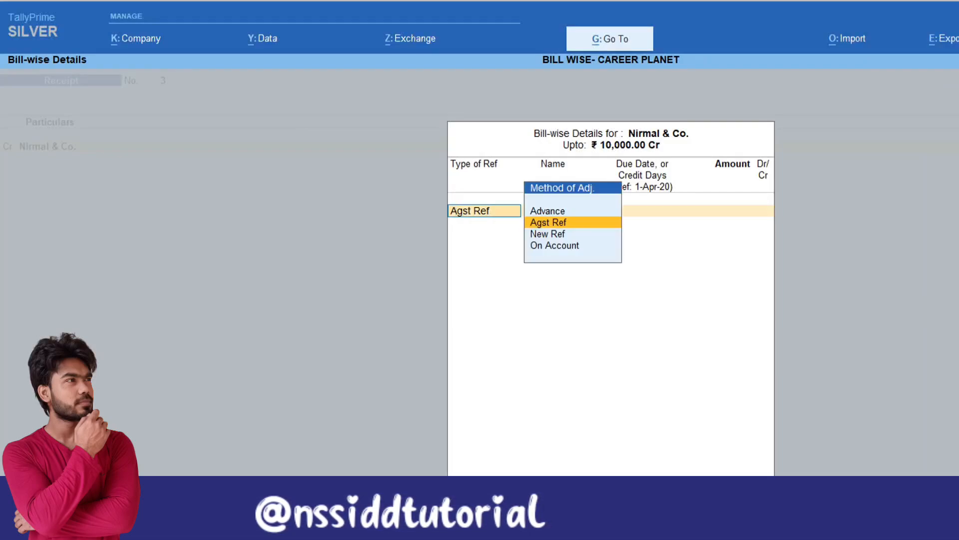
Step: Allocate Nirmal & Co.'s 10,000.00 Cr as On Account and finish the bill-wise details
{"action": "key", "text": "Down"}
{"action": "key", "text": "Down"}
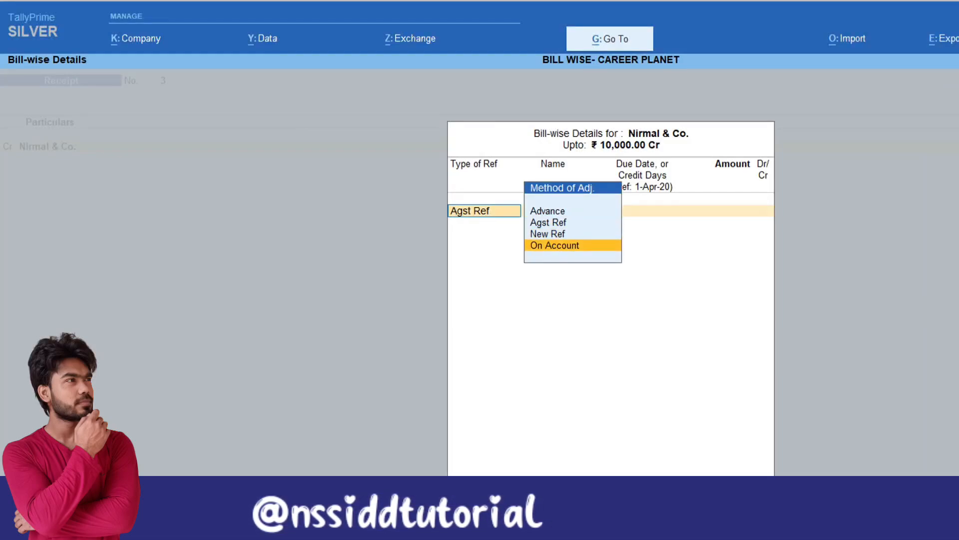
{"action": "key", "text": "Return"}
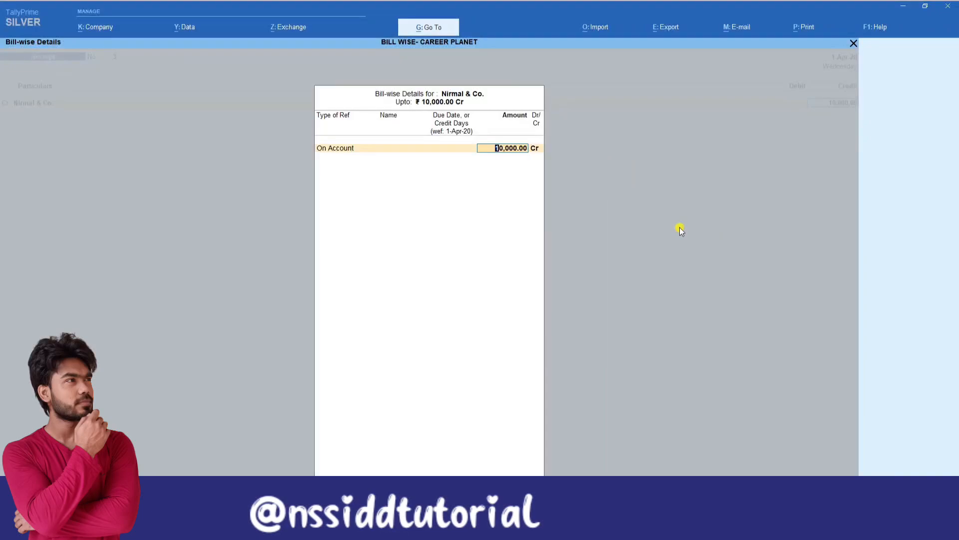
{"action": "key", "text": "Return"}
{"action": "key", "text": "Return"}
{"action": "key", "text": "Return"}
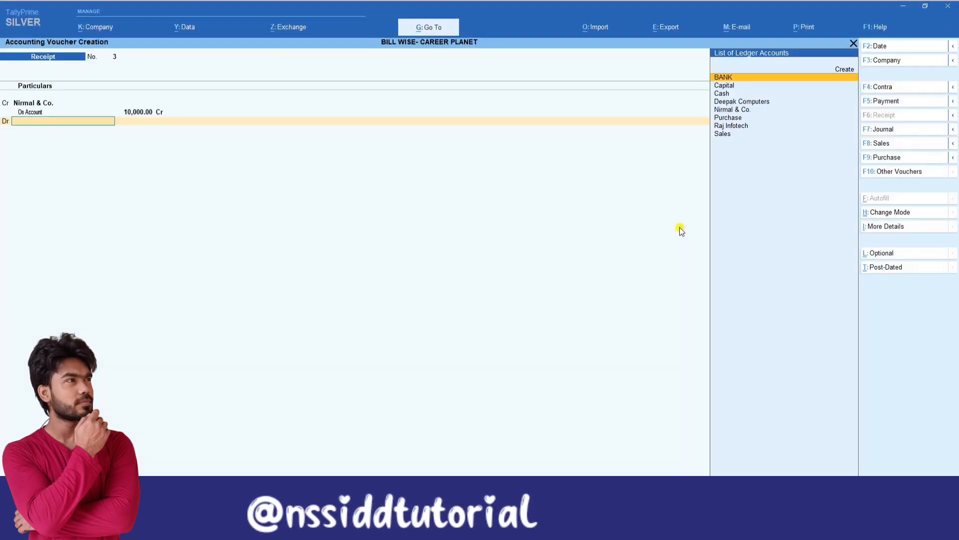
Step: Debit the Cash ledger for the amount received from Nirmal & Co. and save the receipt voucher
{"action": "type", "text": "cas"}
{"action": "key", "text": "Return"}
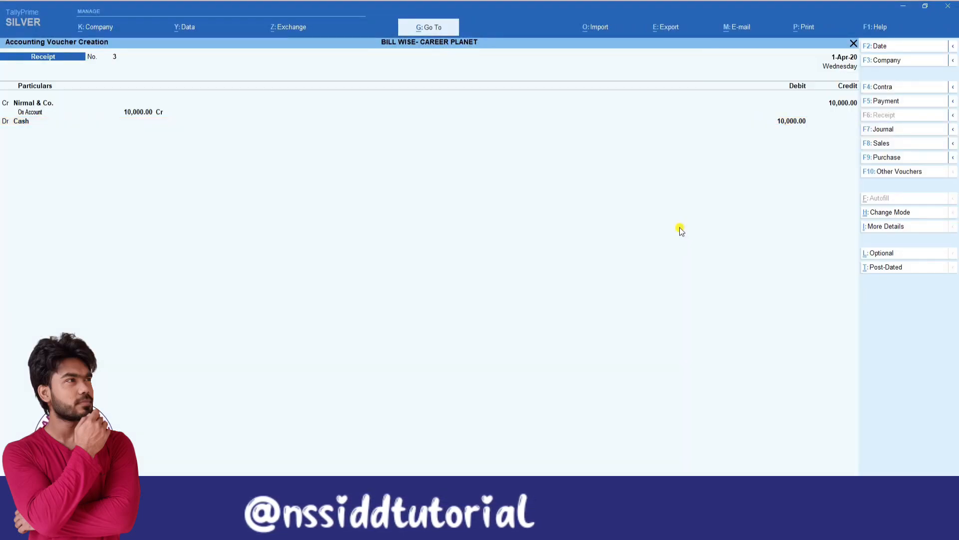
{"action": "key", "text": "Return"}
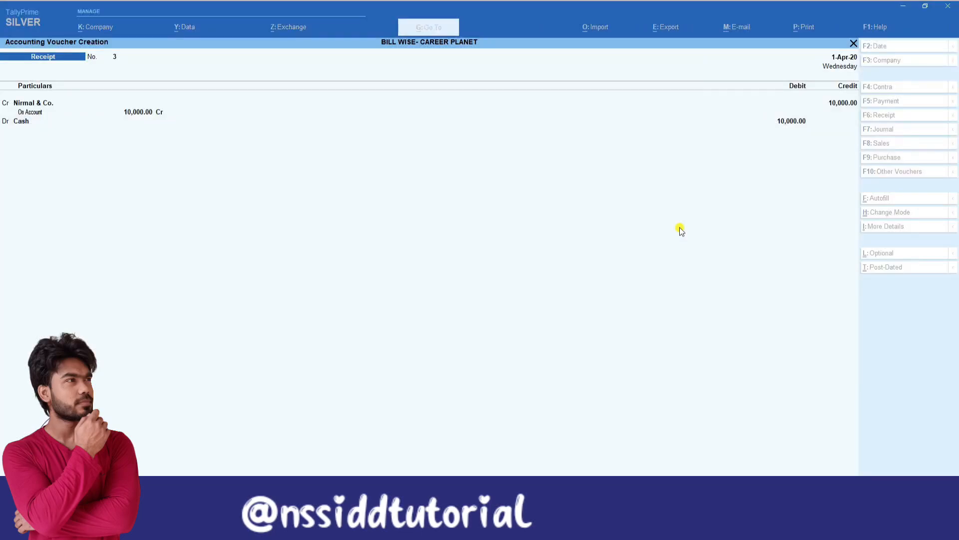
{"action": "key", "text": "Return"}
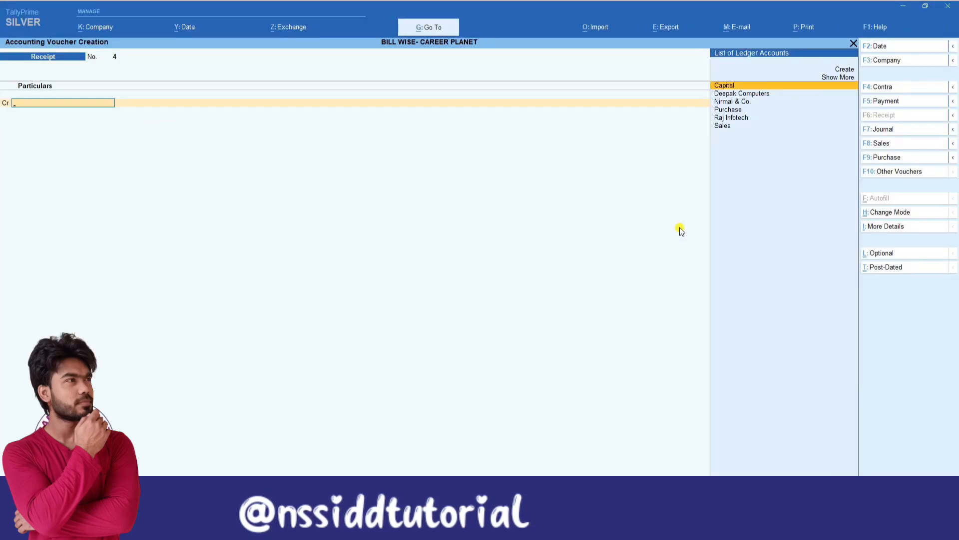
Step: Reopen the saved Nirmal & Co. receipt voucher and choose Advance as the adjustment method in its bill-wise details
{"action": "key", "text": "Page_Up"}
{"action": "key", "text": "Return"}
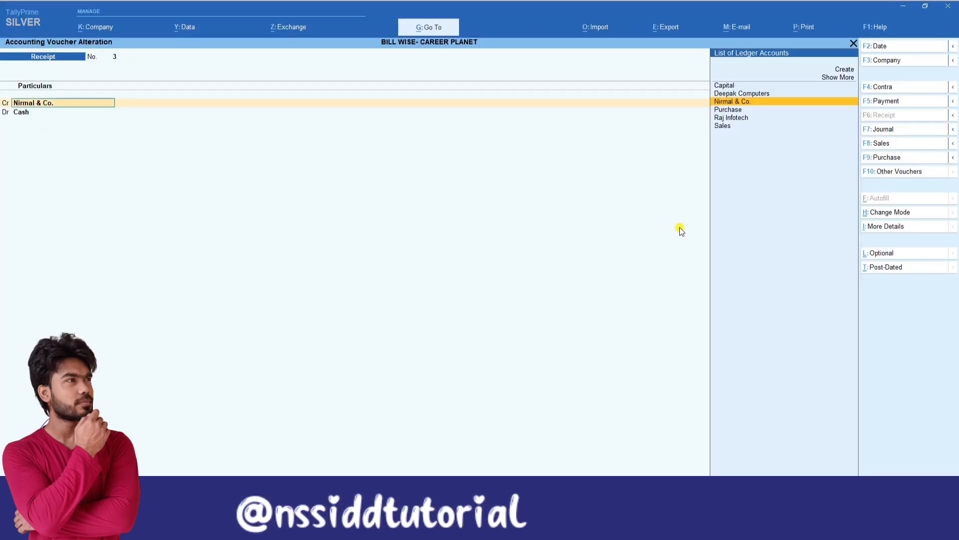
{"action": "key", "text": "Return"}
{"action": "key", "text": "Return"}
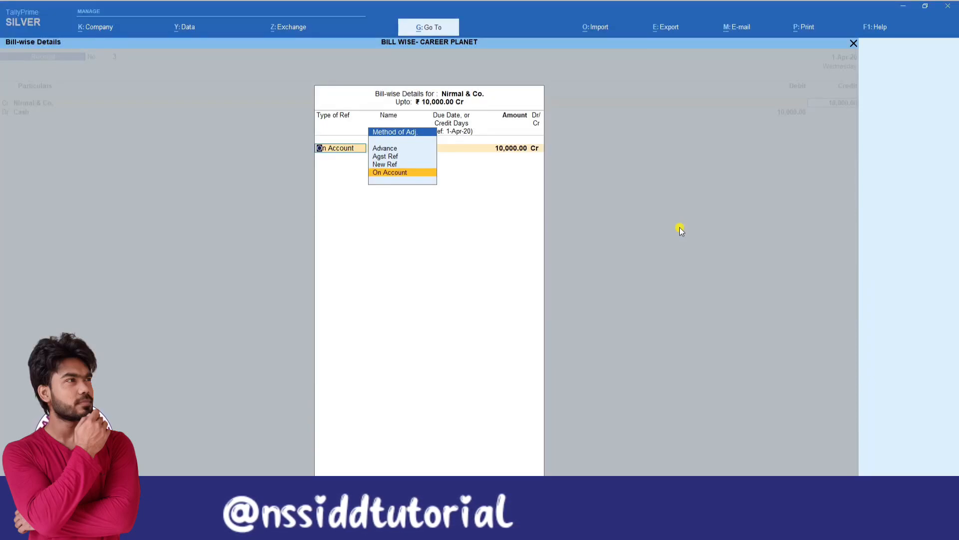
{"action": "key", "text": "Up"}
{"action": "key", "text": "Up"}
{"action": "key", "text": "Up"}
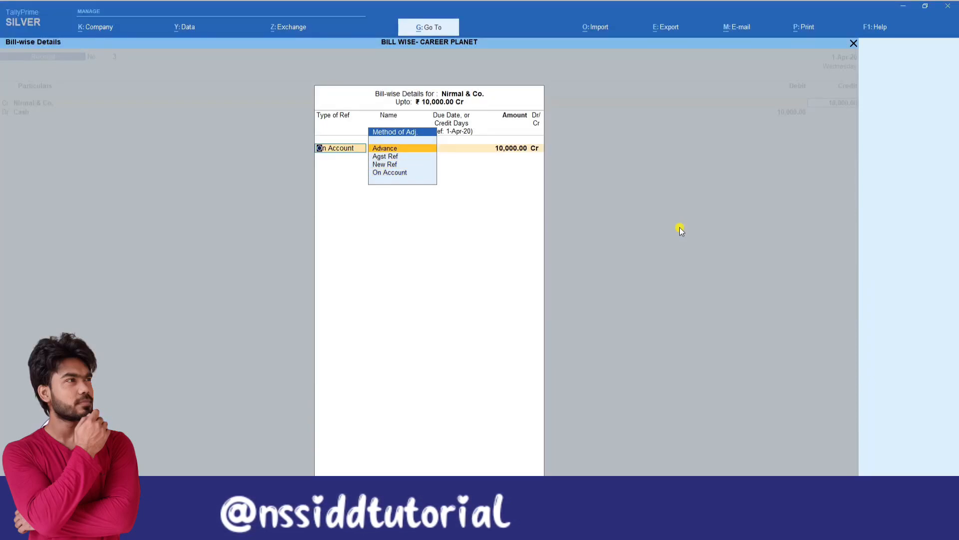